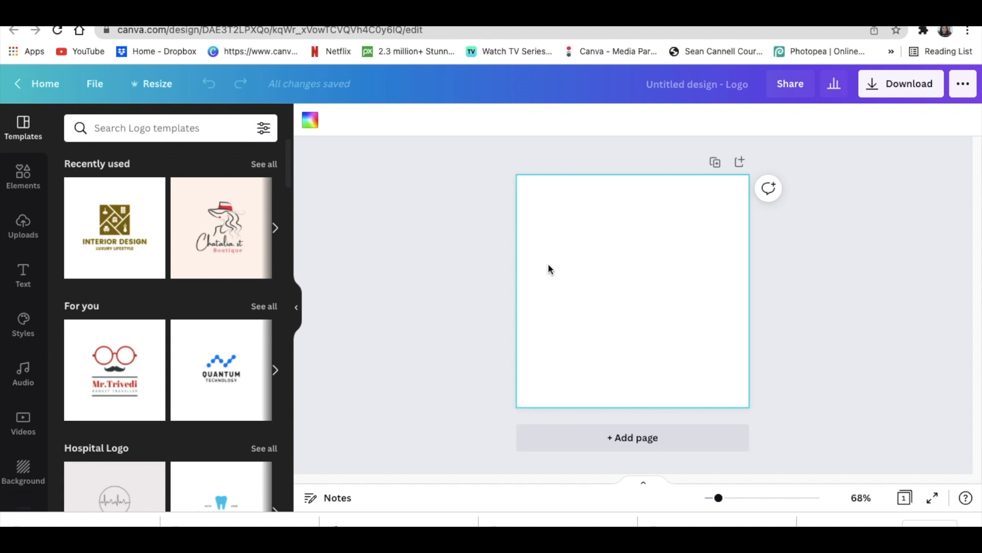
Set the page background colour to black
click(310, 120)
click(115, 327)
click(383, 248)
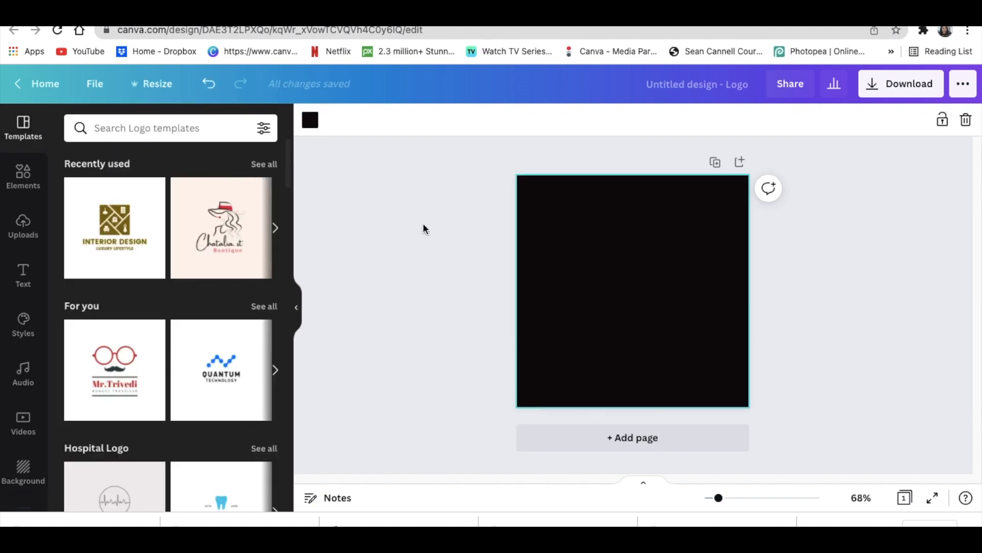
Add a text box, set its font size to 100 and replace the placeholder with the letter "M"
key(t)
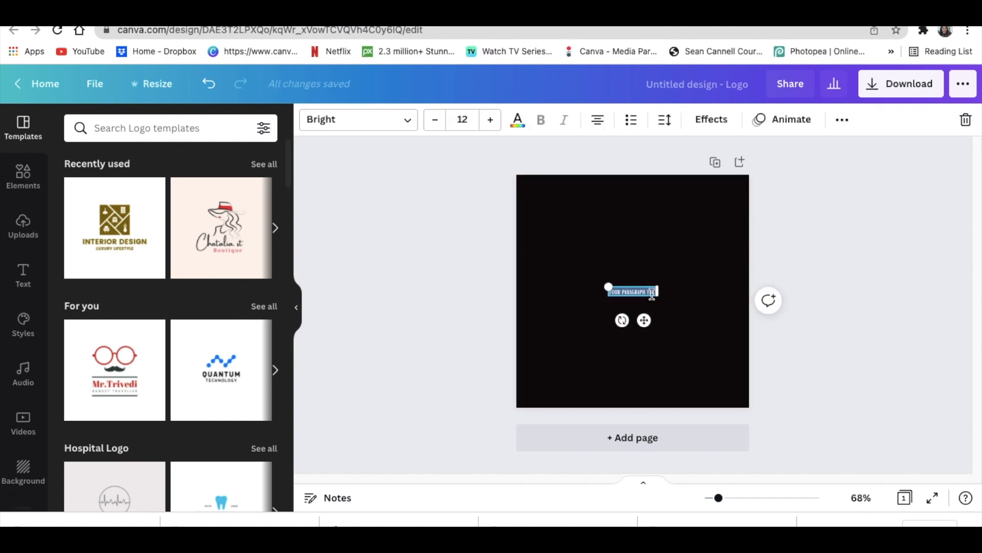
drag(608, 286, 508, 240)
drag(588, 317, 628, 308)
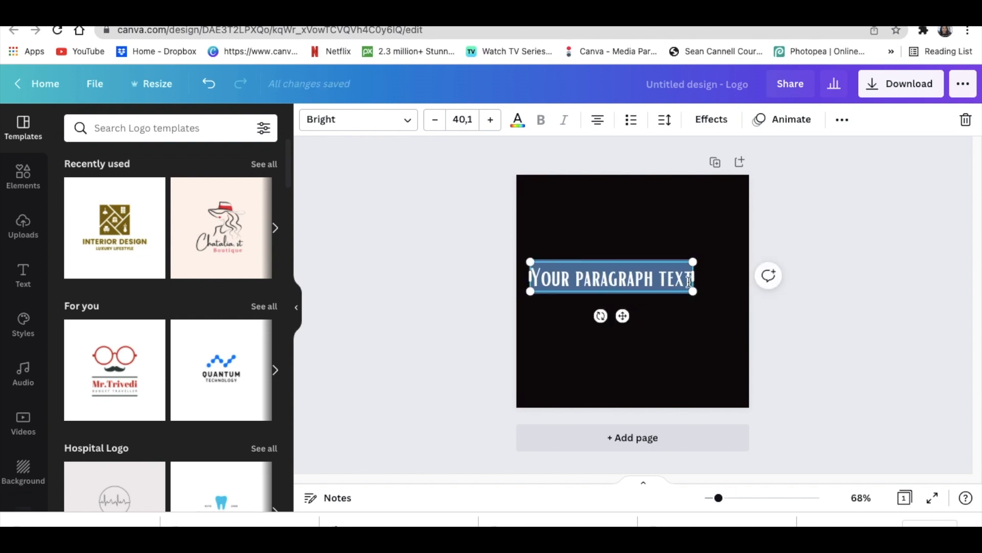
click(460, 119)
text(100)
key(Return)
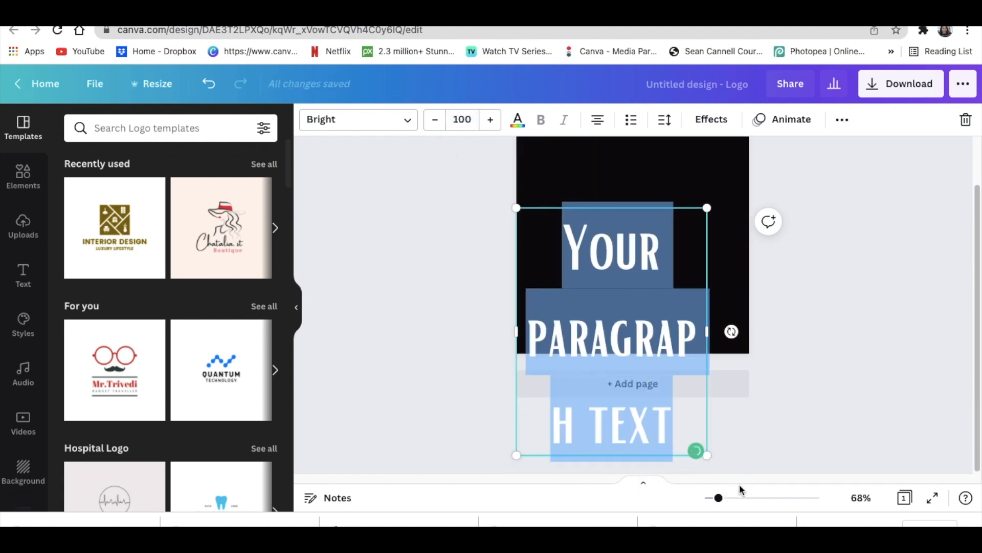
text(M)
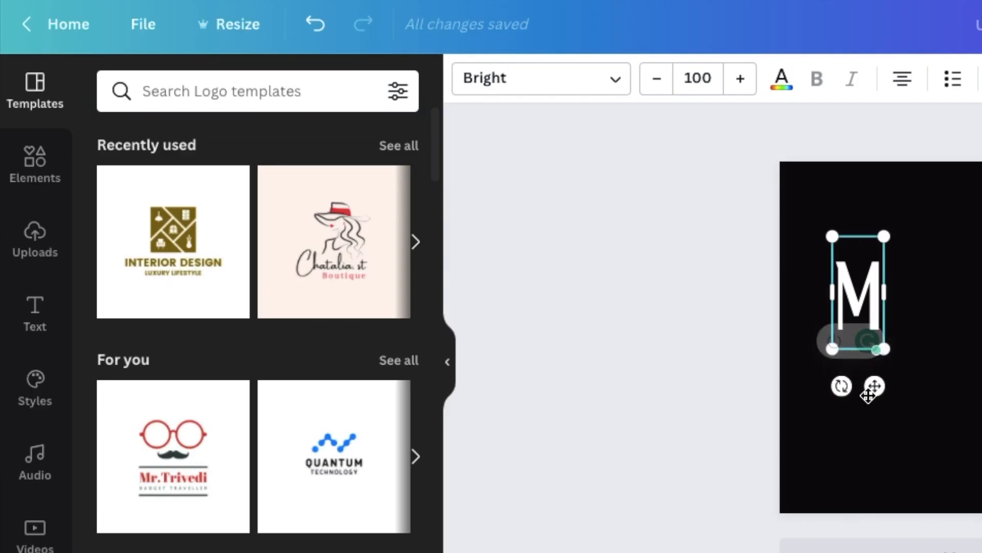
Change the font of the "M" to Mr Dafoe from the handwriting fonts
click(616, 89)
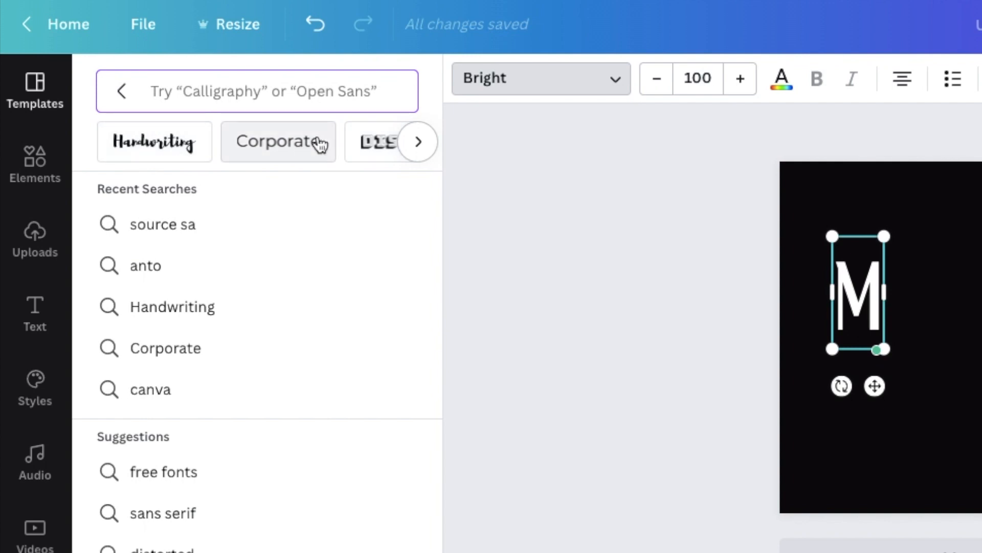
click(146, 149)
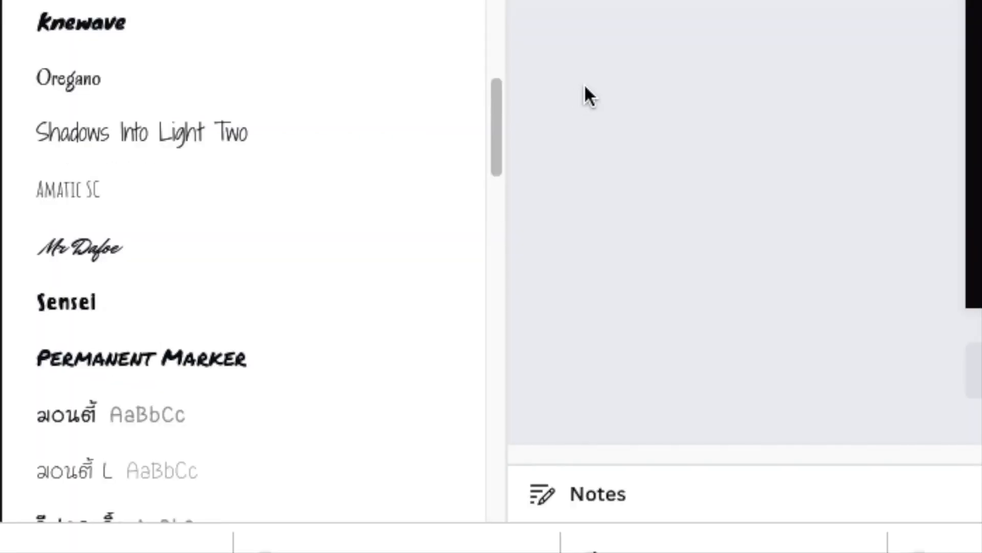
click(89, 258)
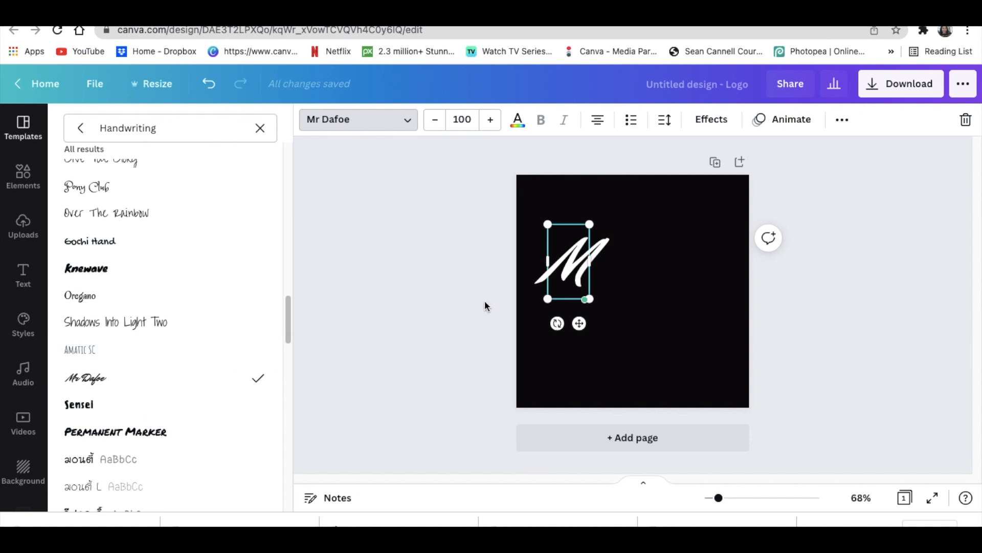
click(471, 325)
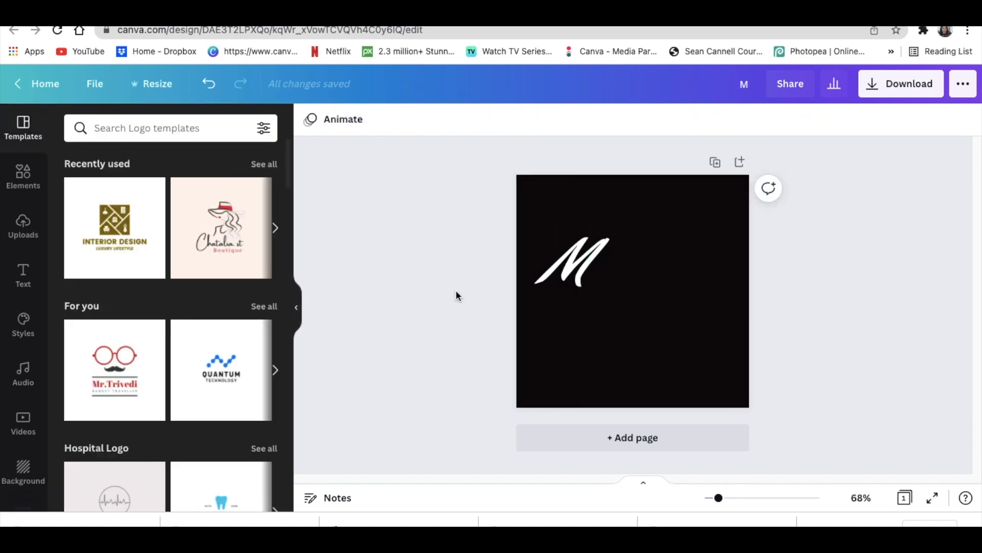
Add a second text box, set its font size to 45 and replace the placeholder with "aphuti"
key(t)
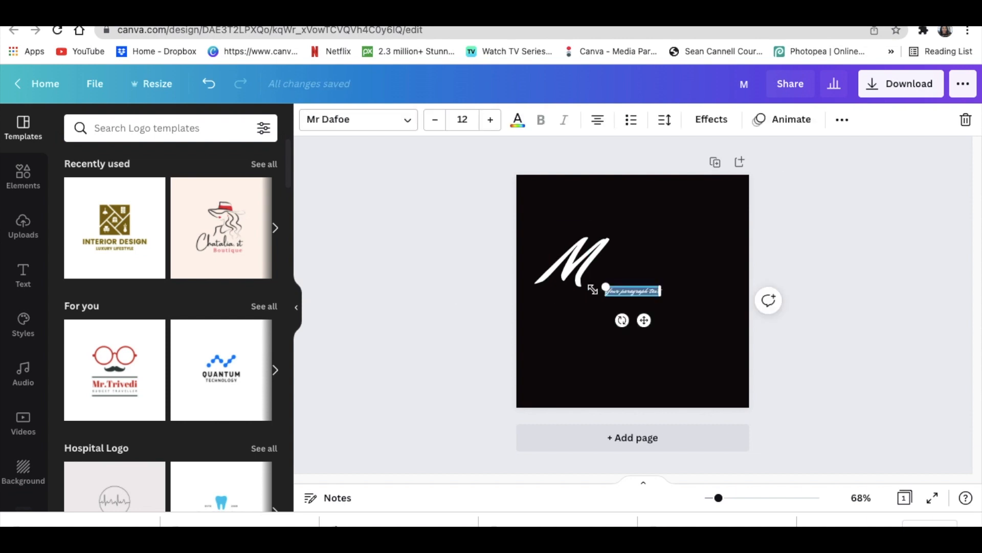
drag(605, 287, 516, 272)
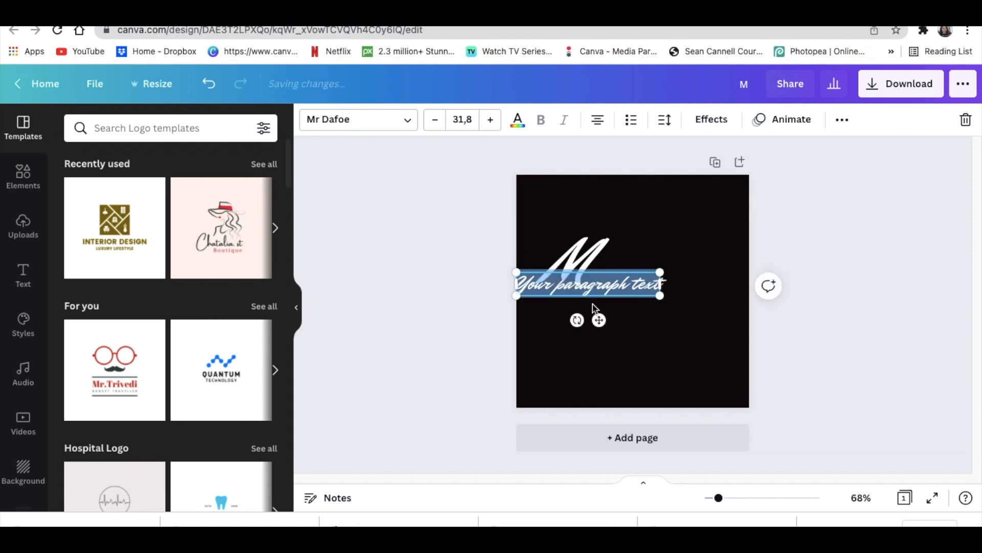
drag(599, 320, 673, 312)
click(468, 122)
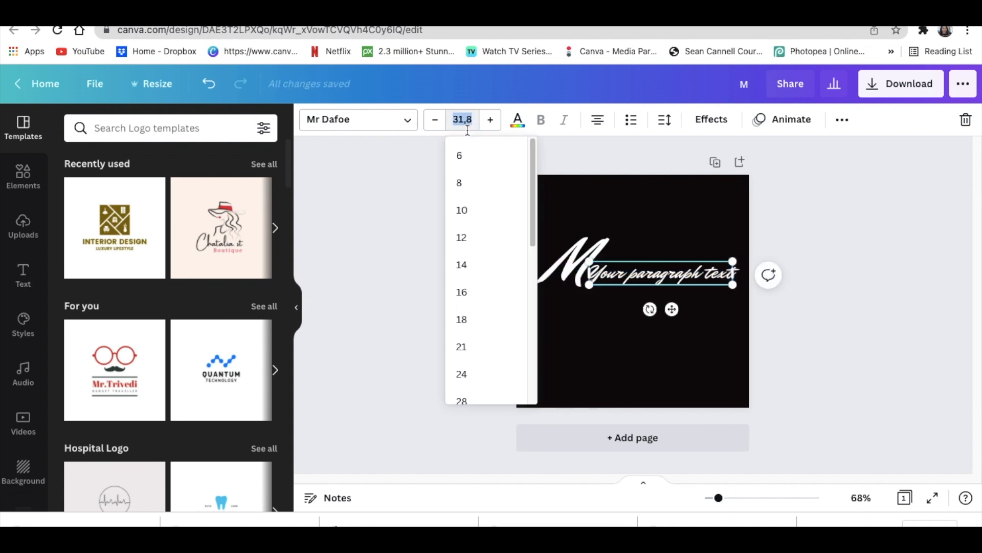
text(45)
key(Return)
double_click(592, 283)
text(aphuti)
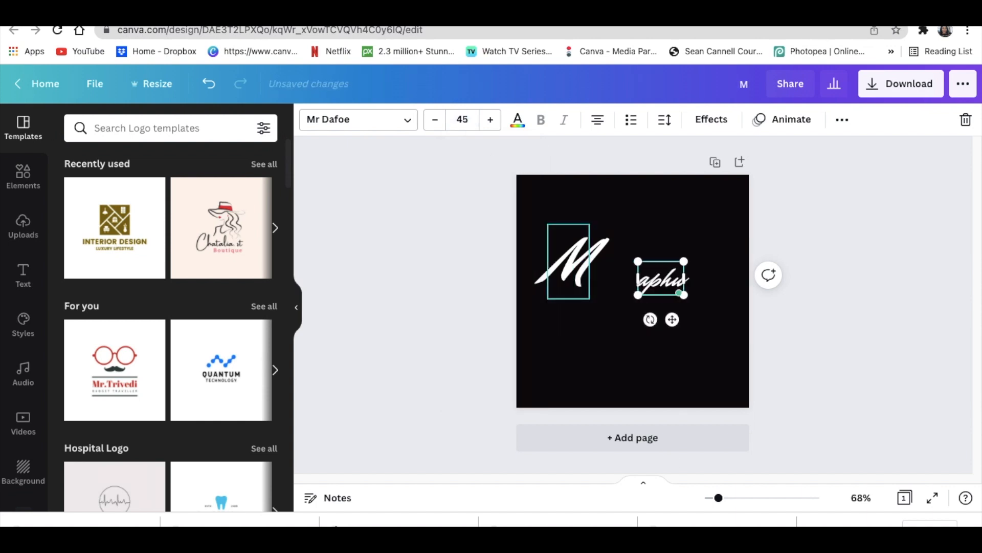
Move "aphuti" right beside the "M" and rotate both texts so the word slants upward
drag(672, 321, 633, 312)
click(563, 266)
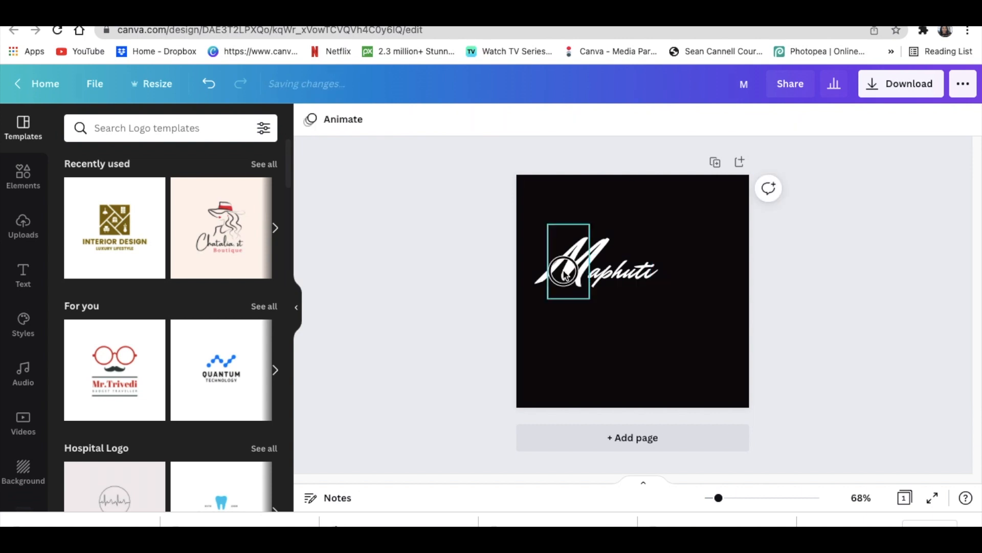
drag(557, 323, 638, 304)
click(619, 271)
Group the "M" and "aphuti" and shift the grouped word slightly toward the upper centre of the page
click(482, 283)
drag(476, 264, 671, 270)
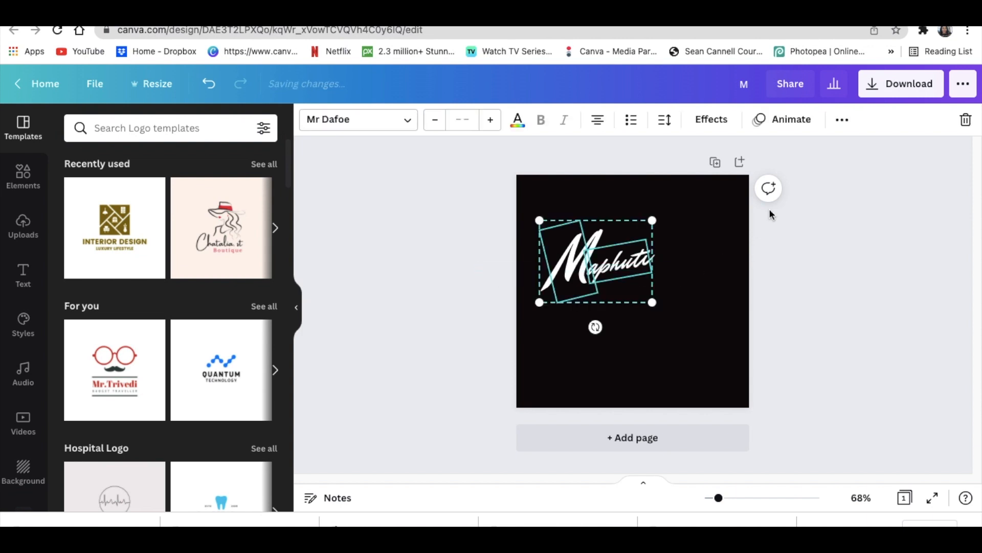
click(844, 121)
click(656, 153)
click(834, 339)
drag(608, 290, 631, 278)
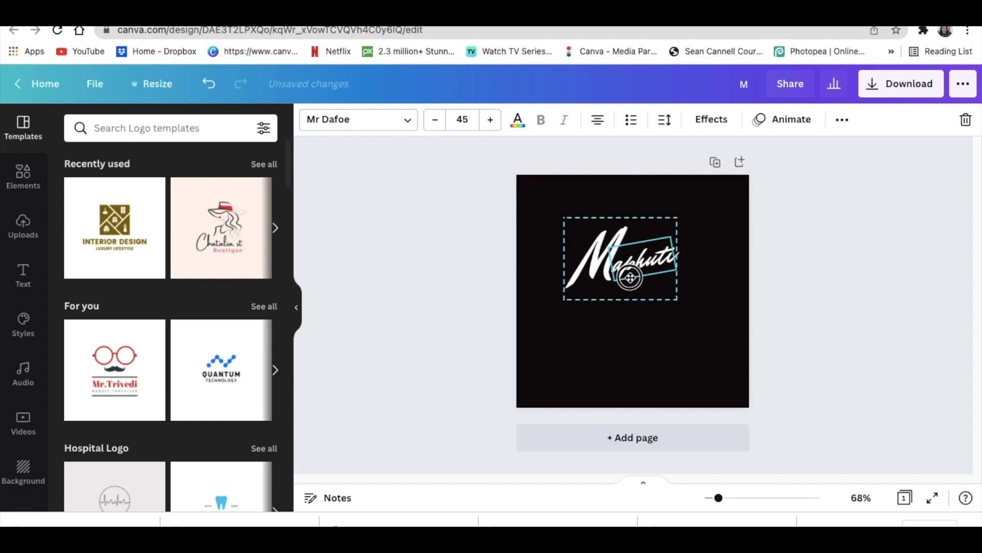
click(822, 328)
drag(639, 269, 644, 268)
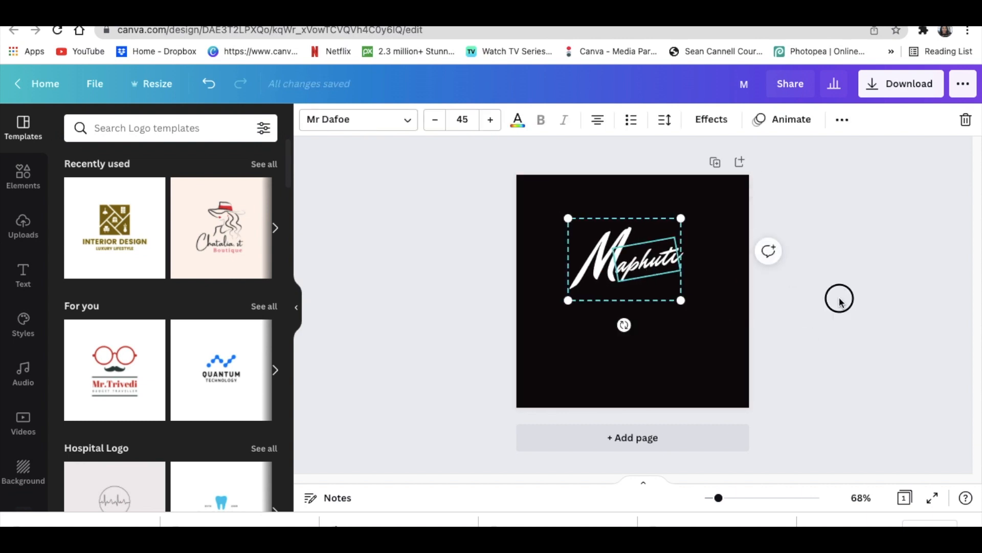
click(711, 311)
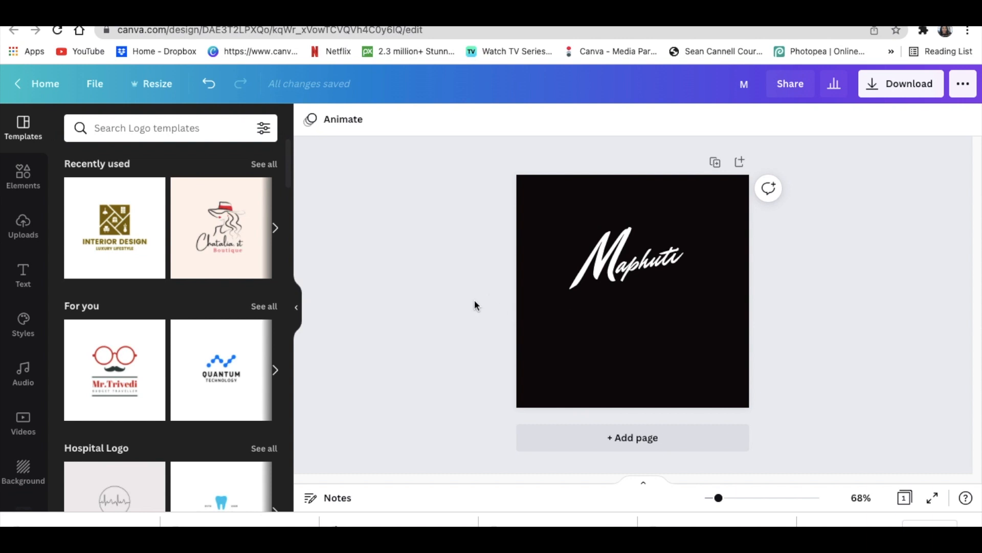
Add a "T" at size 100 and "utorial" at size 45 below the first word, tilted to the same slant
key(t)
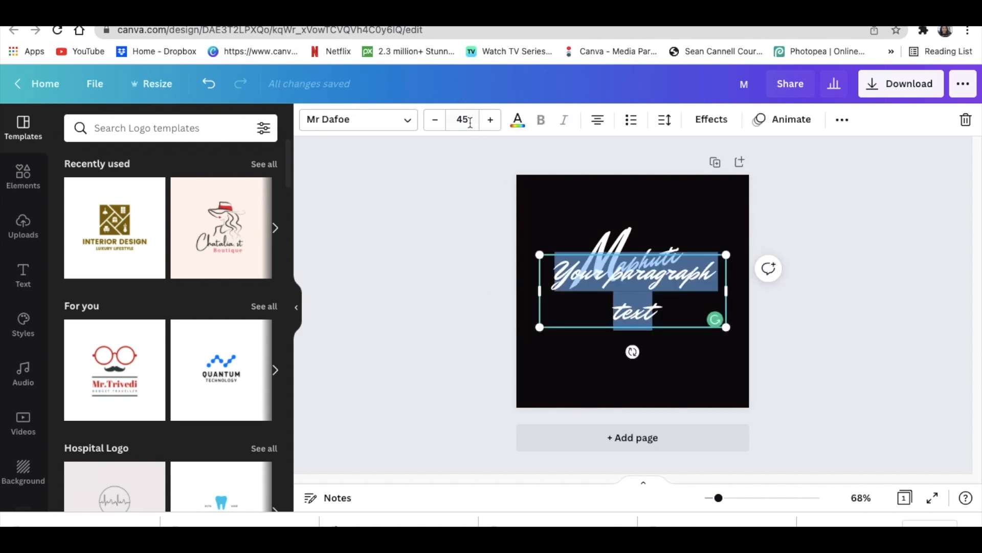
click(474, 126)
text(100)
key(Return)
key(BackSpace)
drag(621, 353, 651, 364)
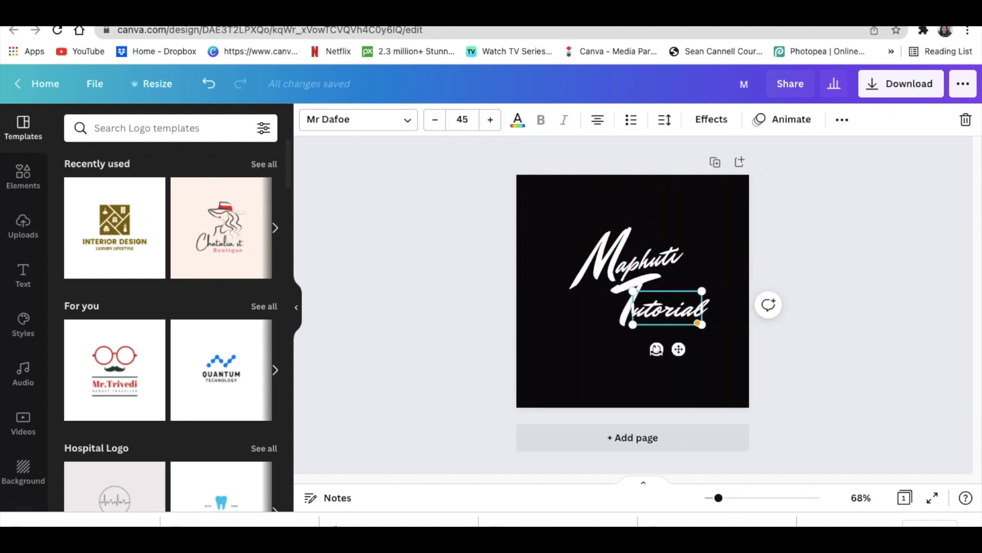
click(843, 380)
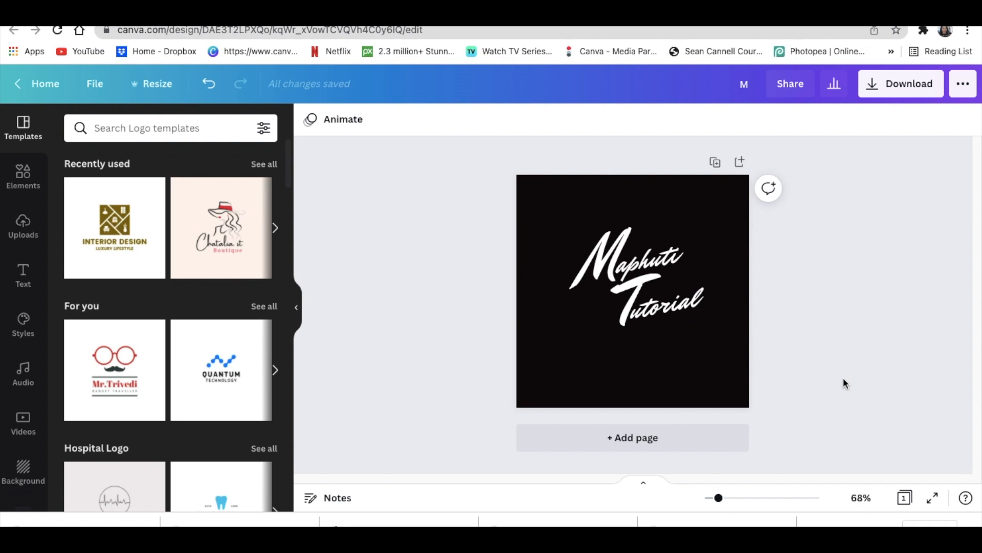
Group the "T" and "utorial" into one word
click(636, 322)
key(Escape)
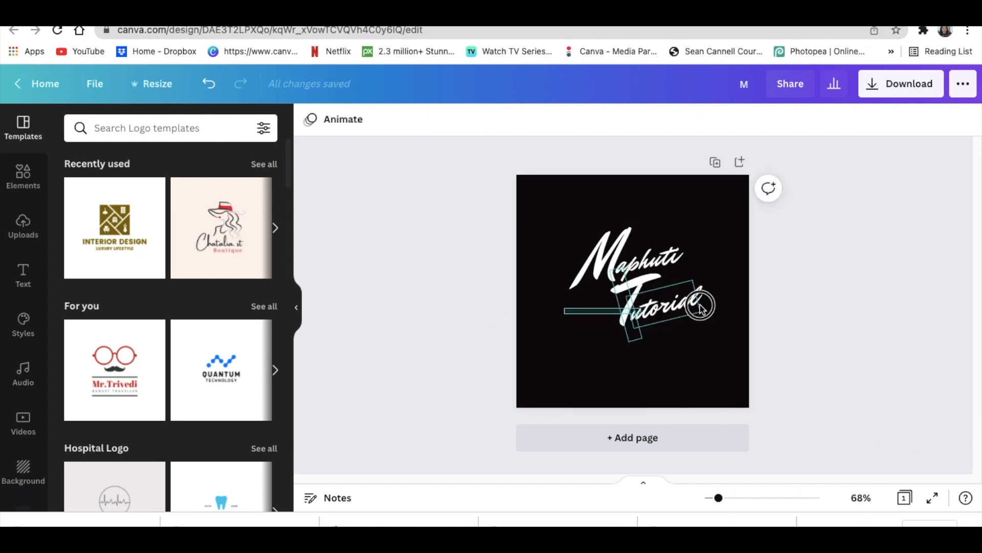
drag(567, 318, 759, 302)
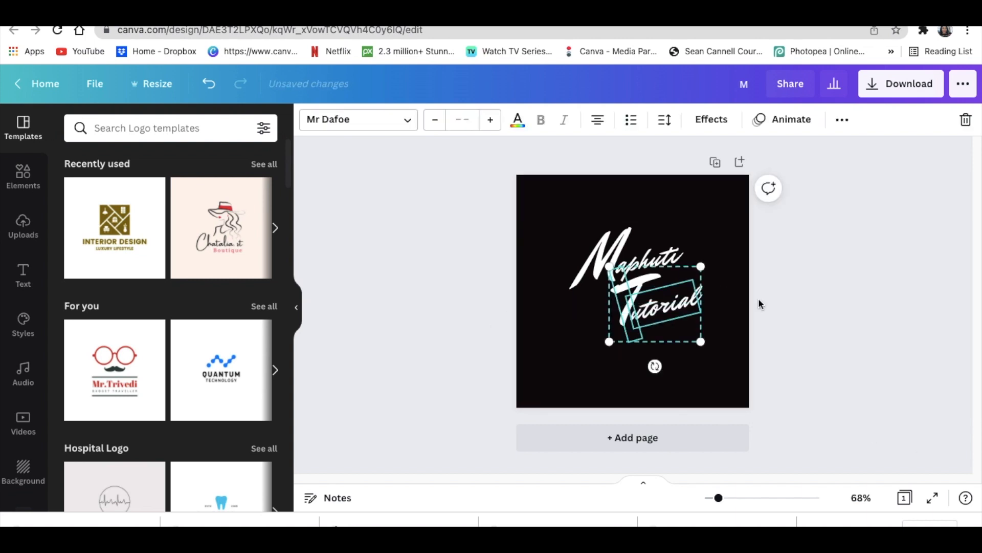
click(848, 124)
click(653, 153)
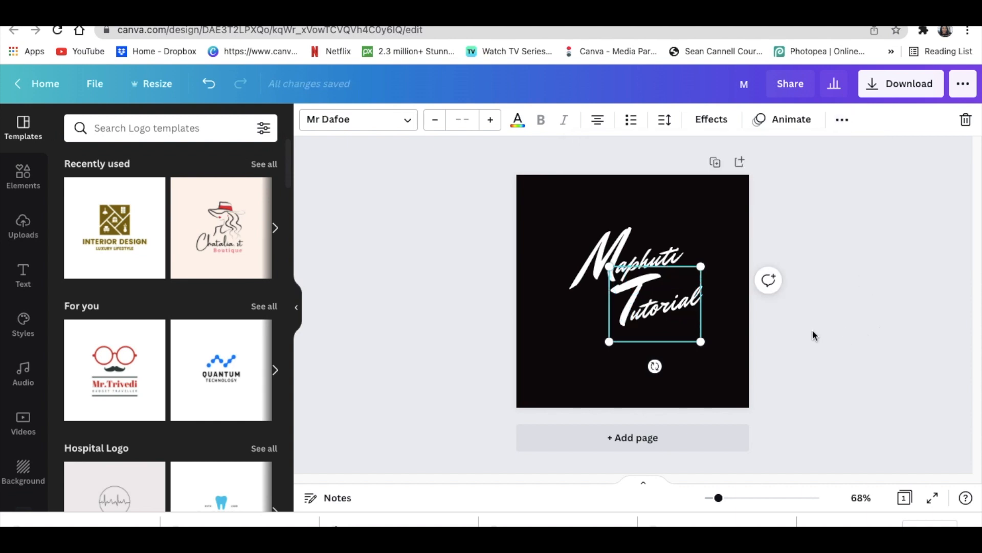
Change the text colour of the grouped "Tutorial" to the default red
click(519, 121)
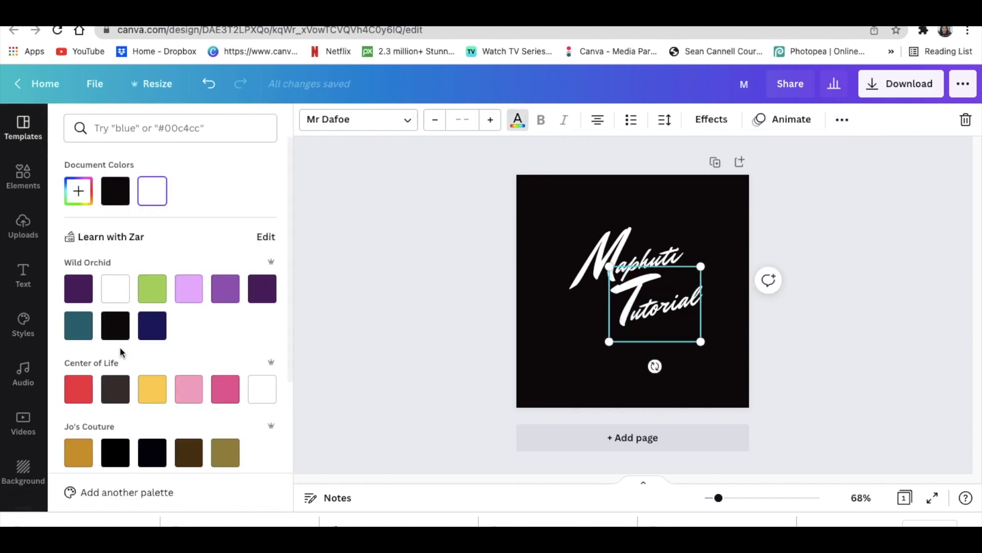
scroll(145, 378, down, 4)
click(79, 369)
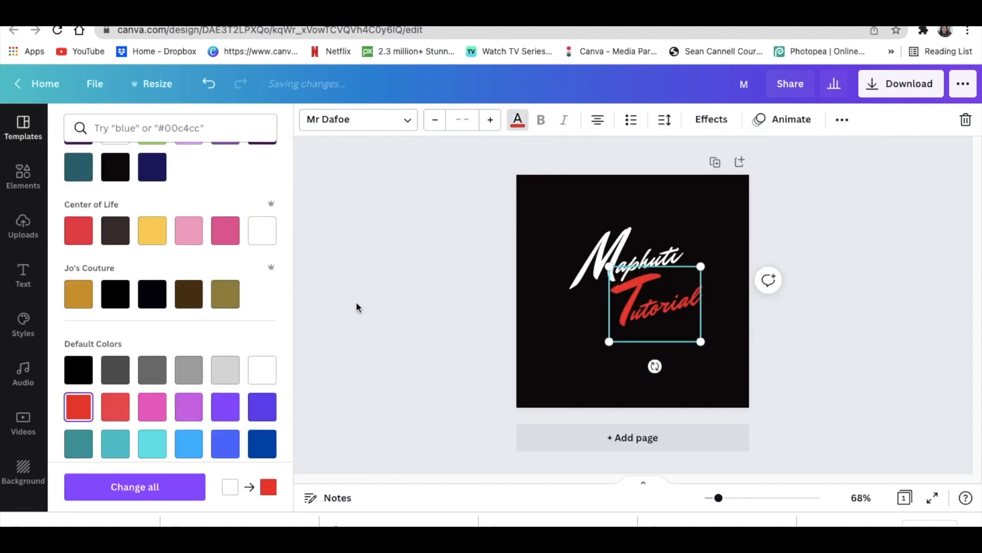
click(452, 274)
Recolour the "M" and "aphuti" in the first word with the same red from the document colours
click(589, 263)
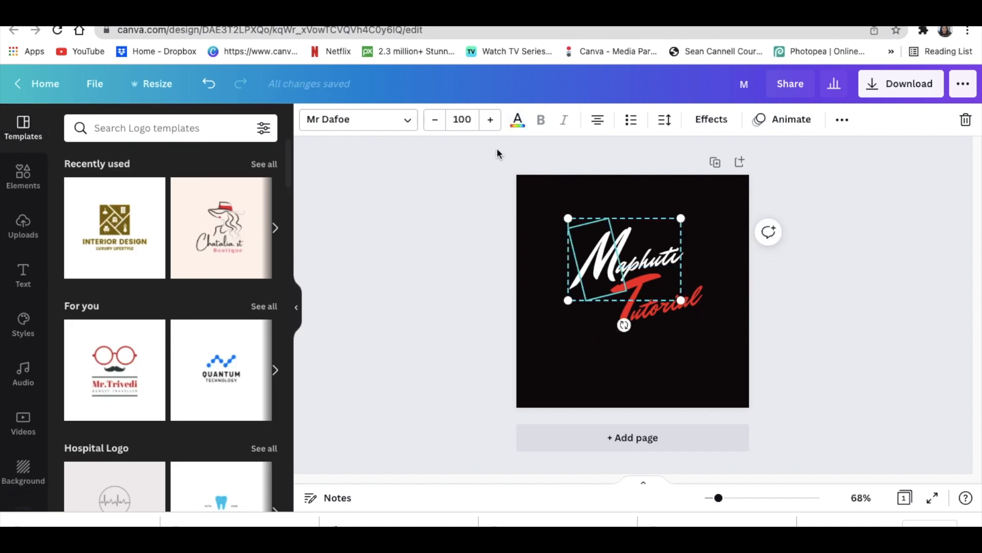
click(517, 120)
click(152, 202)
click(362, 231)
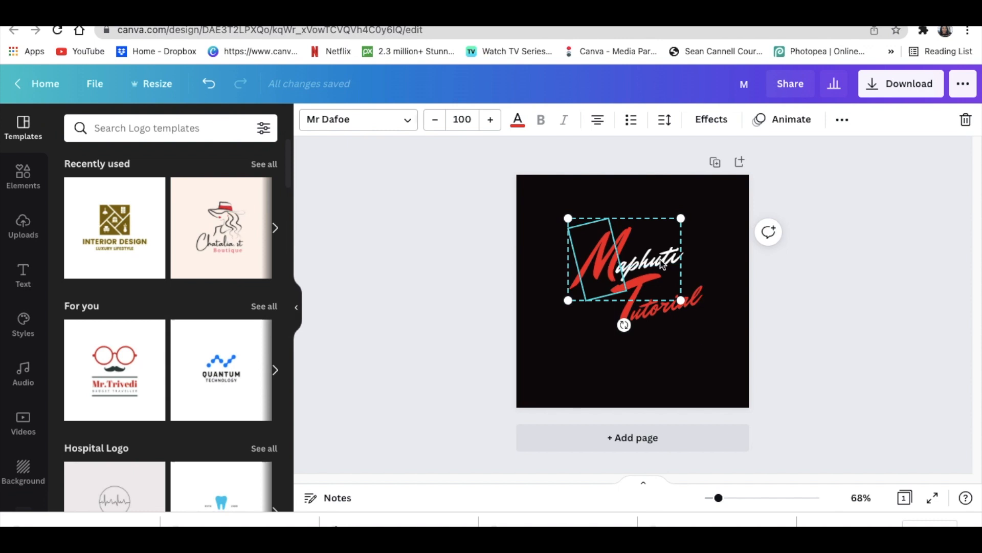
click(647, 258)
click(517, 119)
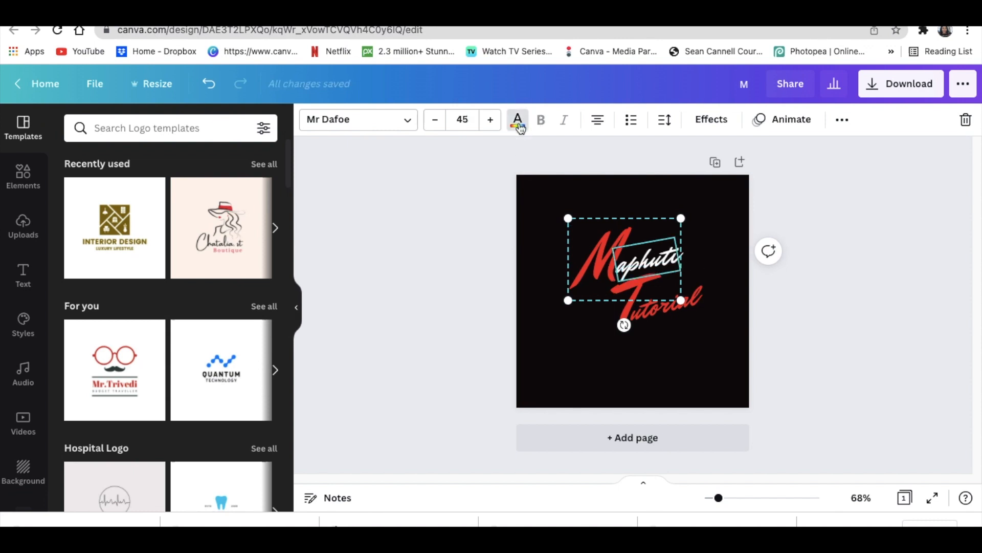
click(152, 201)
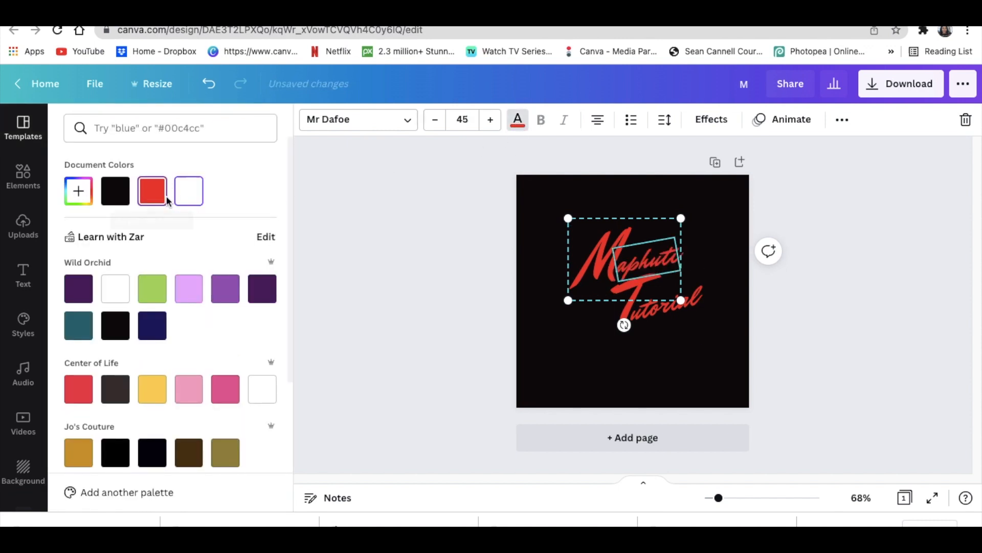
click(853, 320)
click(832, 321)
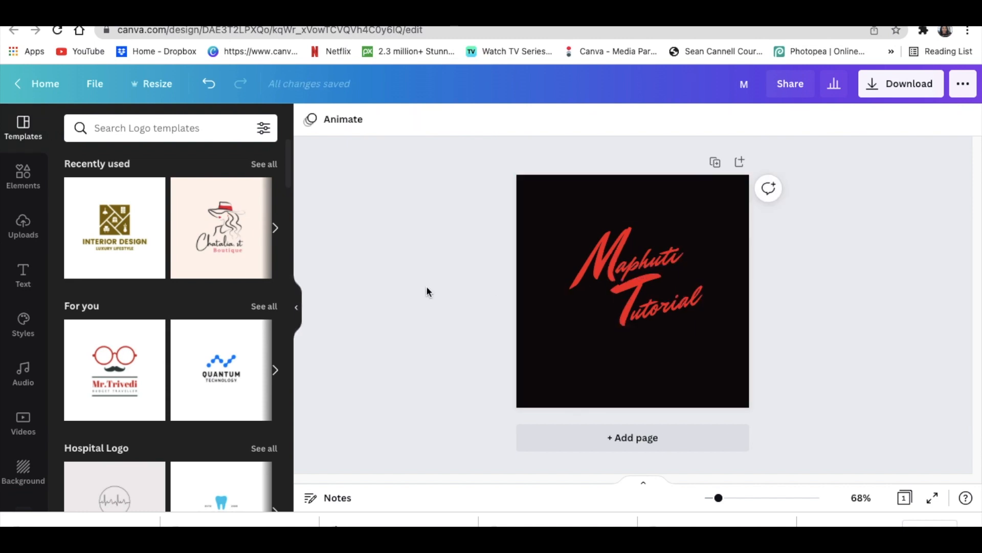
Add a new placeholder text box and place it below the word "Tutorial"
key(t)
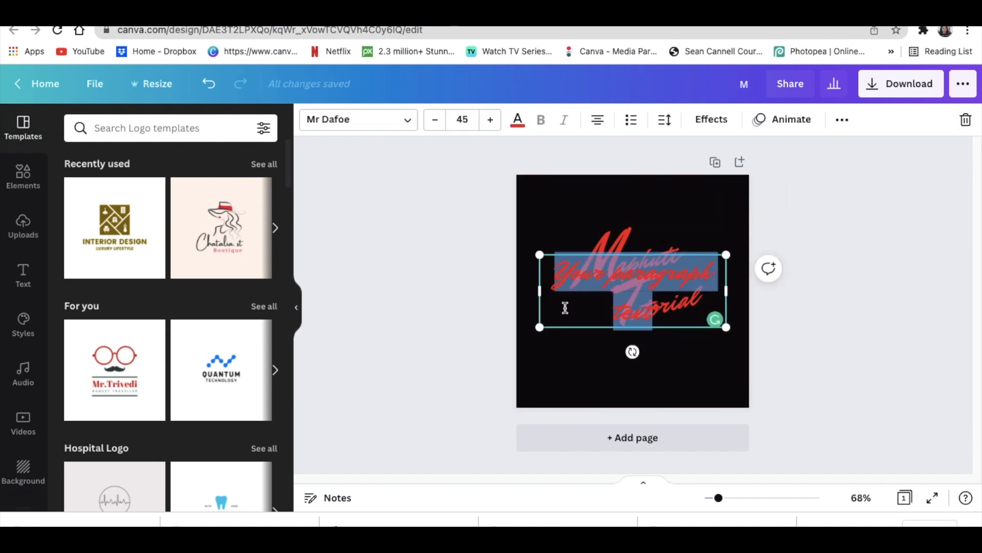
click(495, 241)
drag(568, 299, 566, 369)
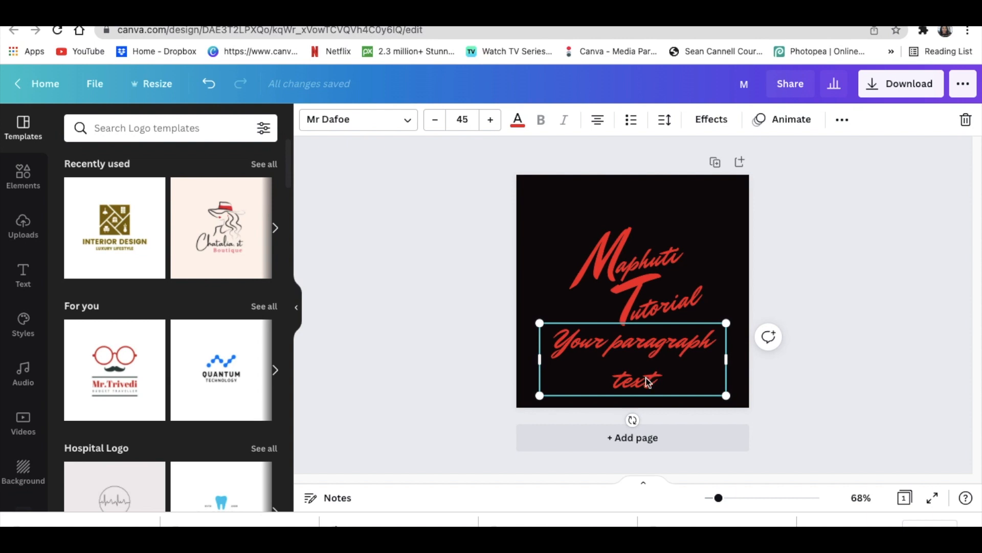
Change the placeholder text below "Tutorial" to the Source Sans Pro font
double_click(664, 383)
click(407, 119)
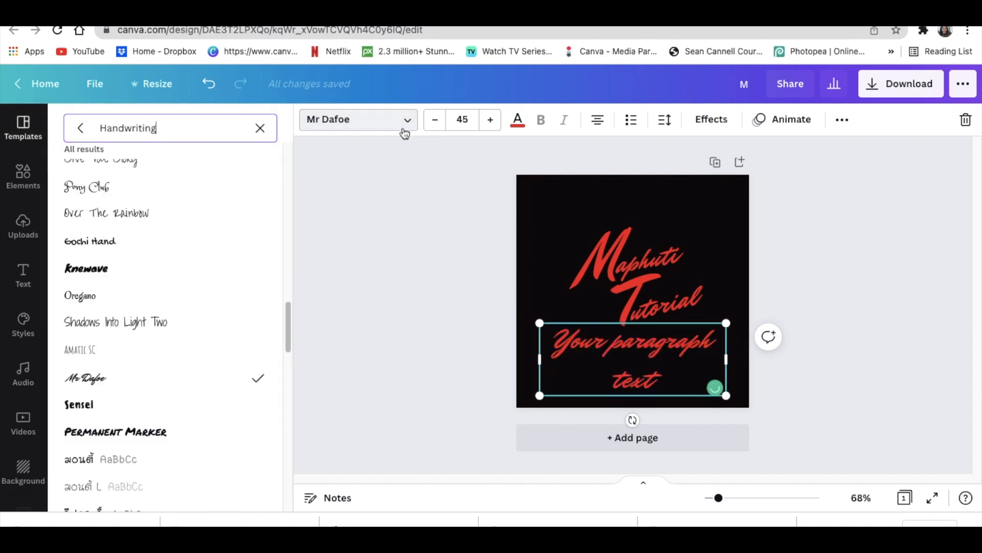
click(259, 128)
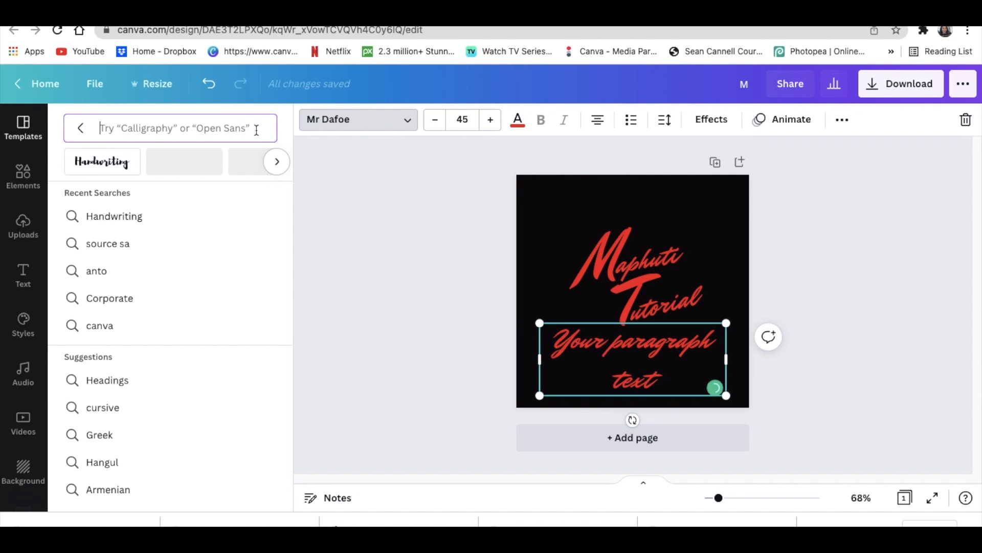
click(118, 253)
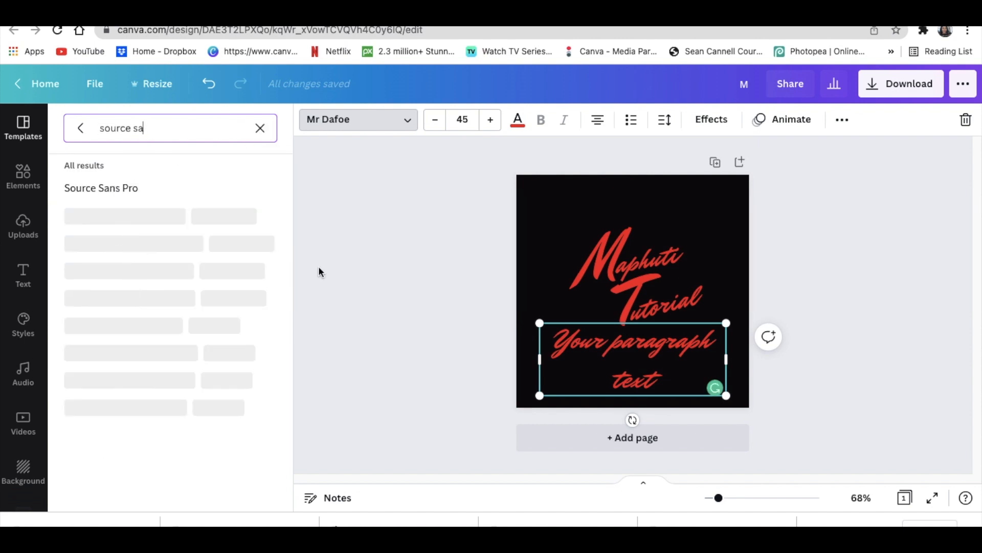
click(132, 189)
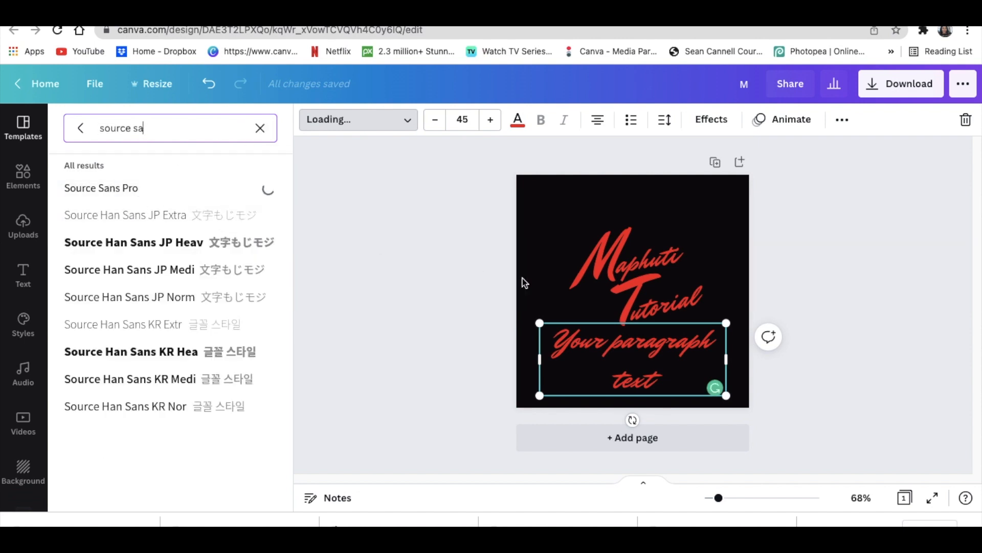
Replace the placeholder text with "Centre" and shrink it to font size 26,5
click(656, 346)
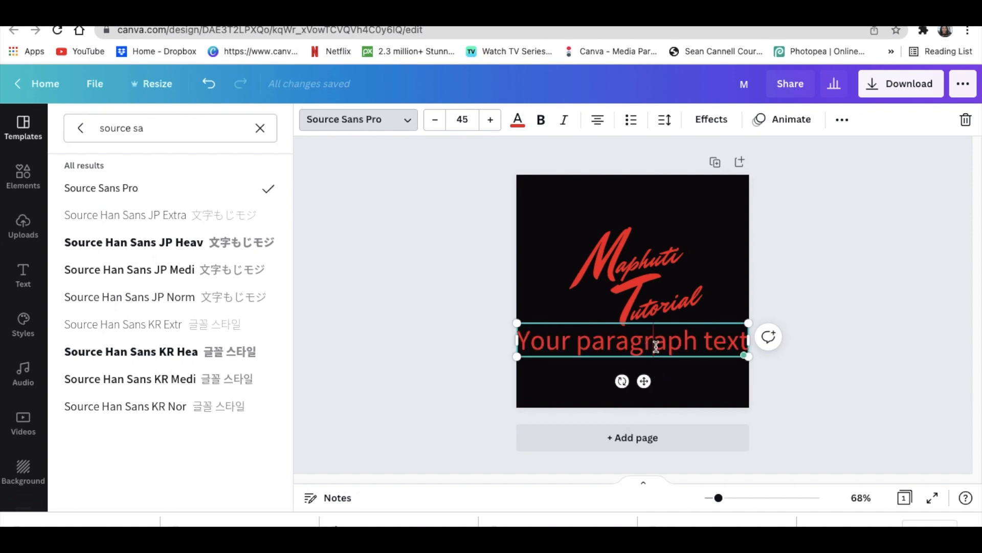
triple_click(655, 347)
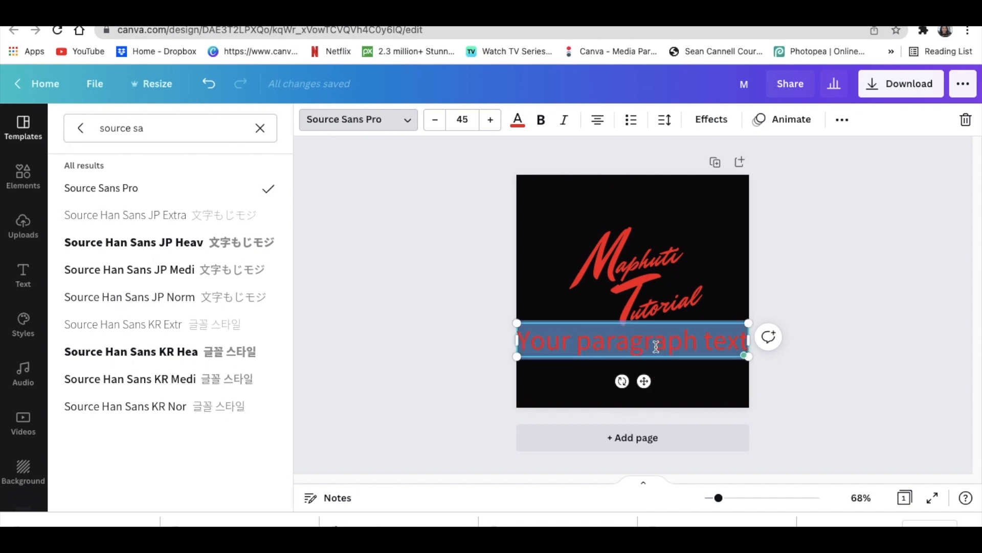
text(Centre)
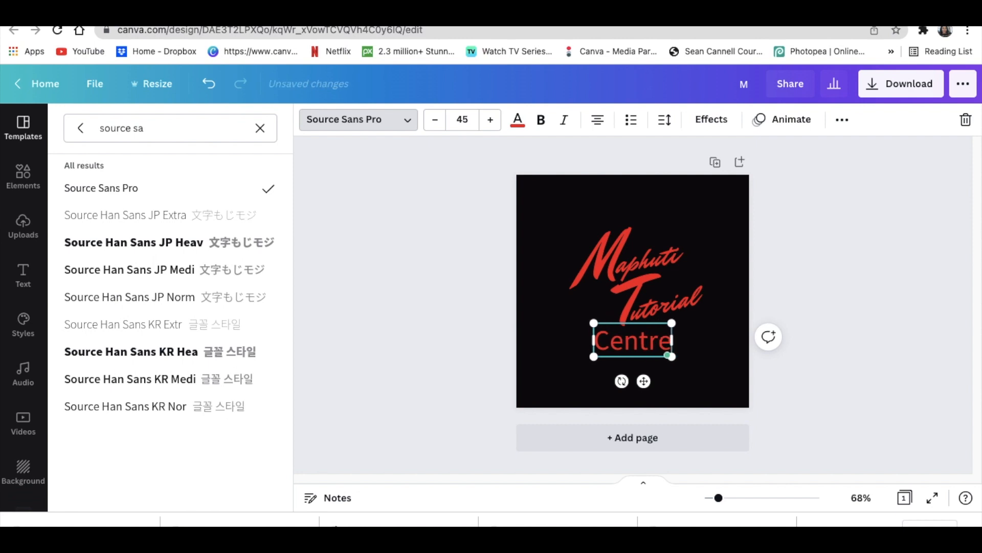
drag(672, 323, 643, 347)
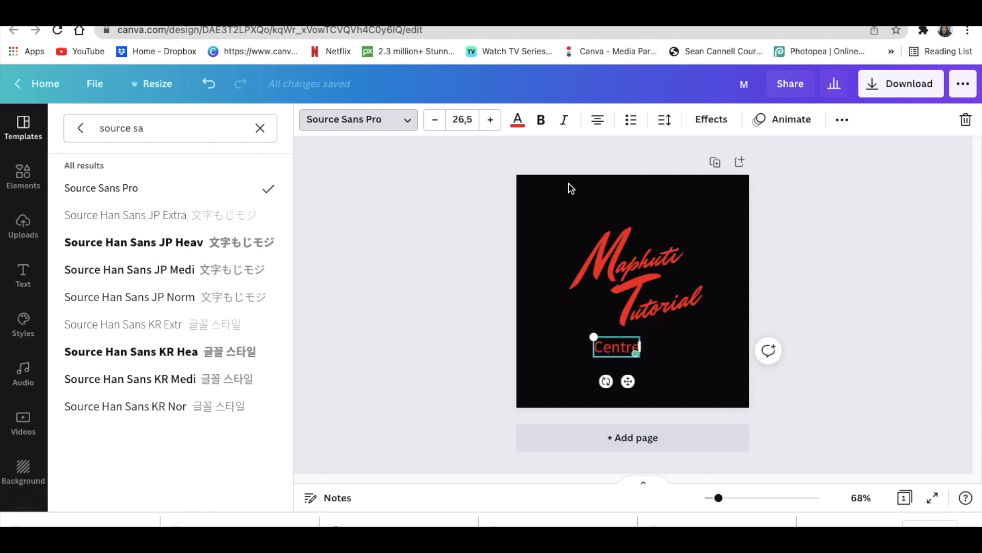
Make "Centre" bold and white, and position it directly beneath the end of "Tutorial"
click(543, 121)
click(518, 123)
click(114, 298)
drag(629, 381, 680, 359)
click(791, 391)
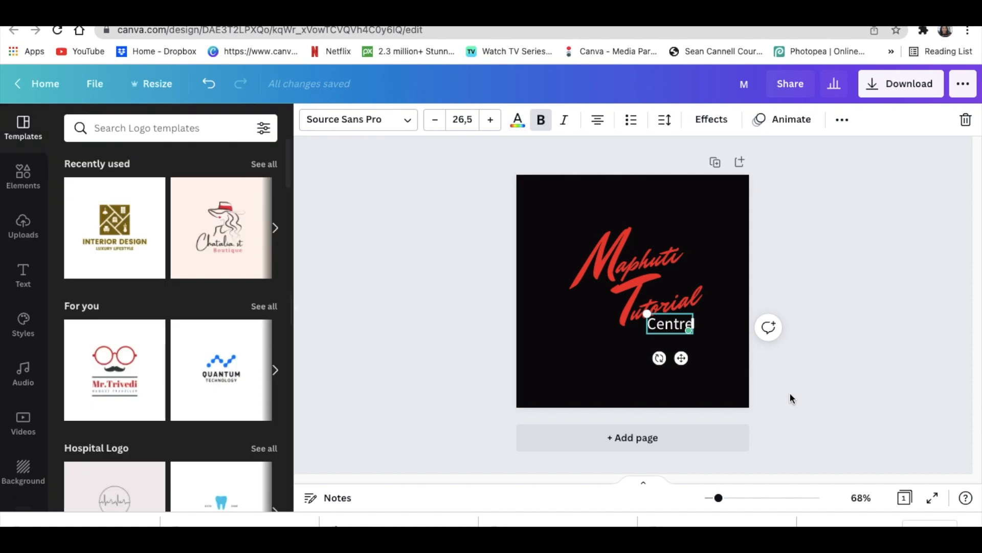
click(800, 384)
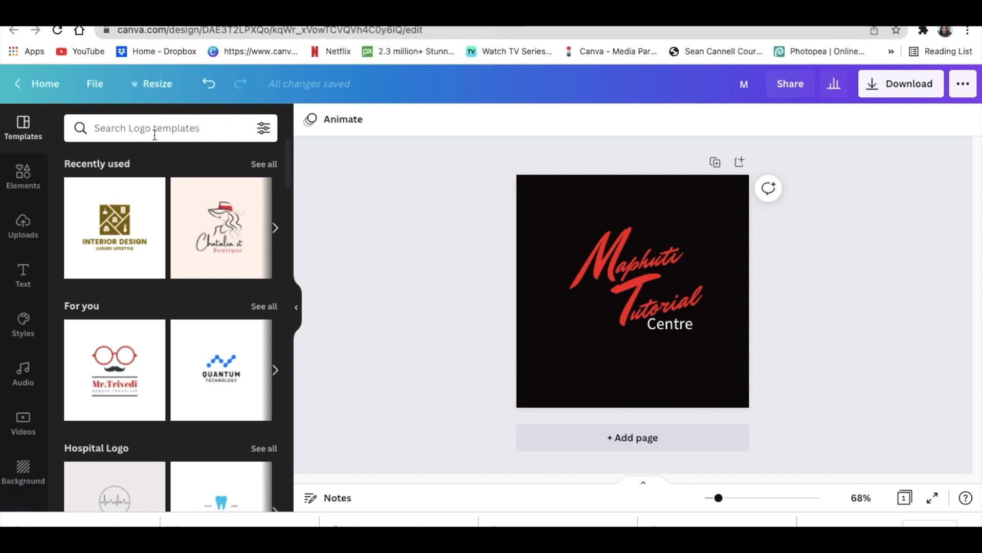
Search the graphics elements for "Handwritten line" and add the single slanted red stroke to the design
click(23, 174)
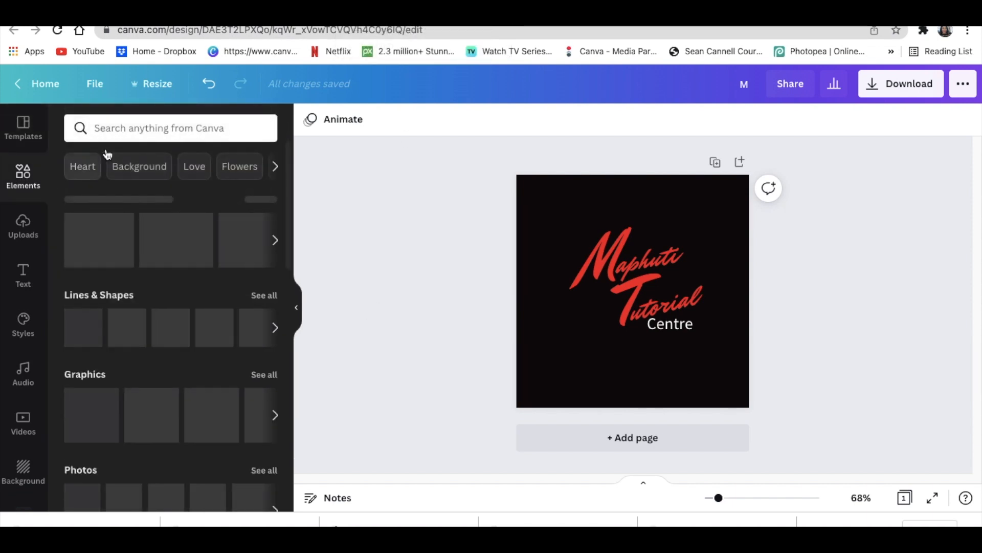
click(146, 128)
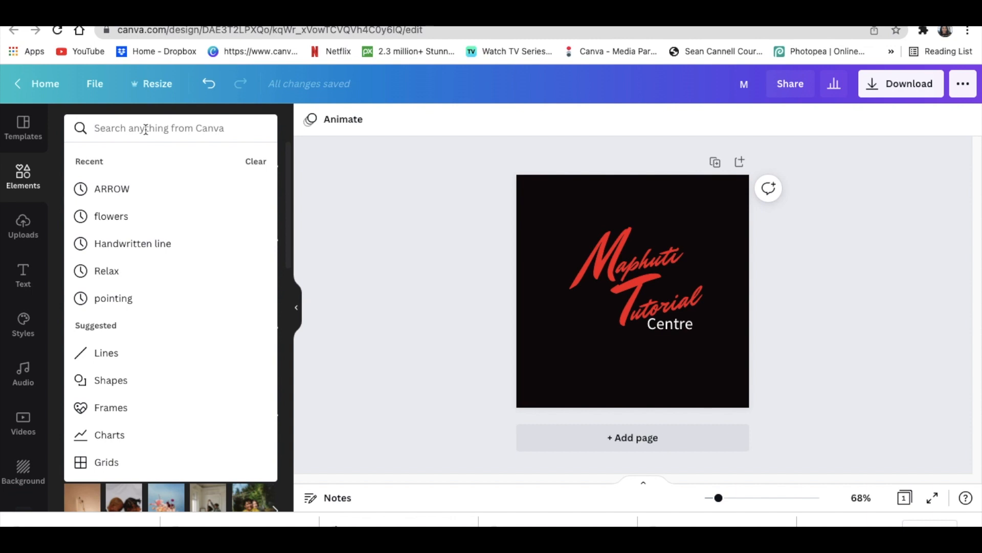
click(131, 243)
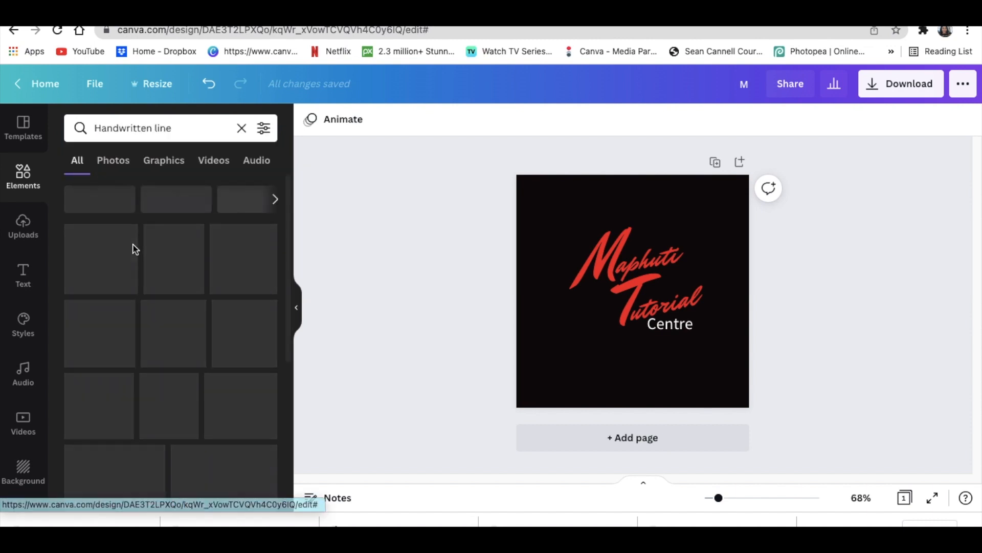
click(170, 162)
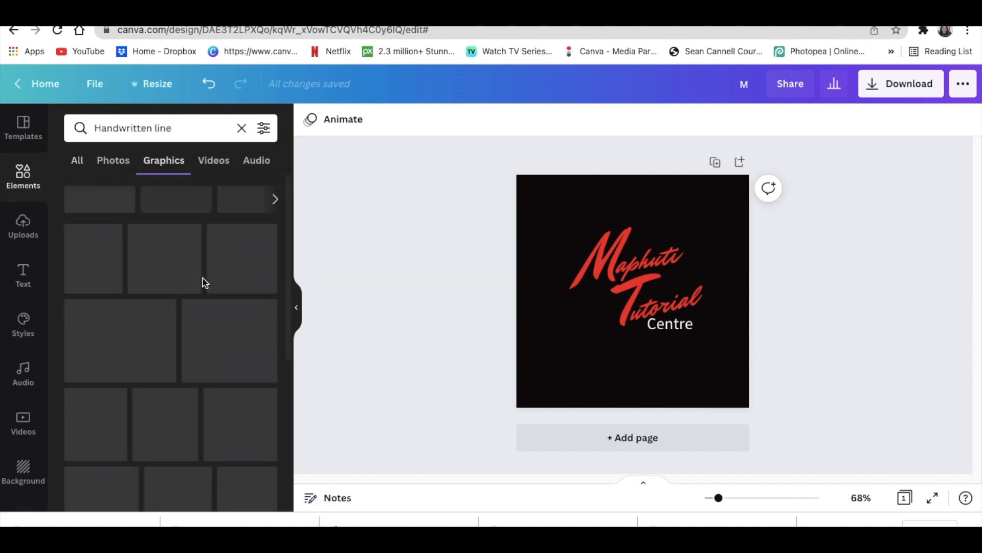
scroll(201, 312, down, 10)
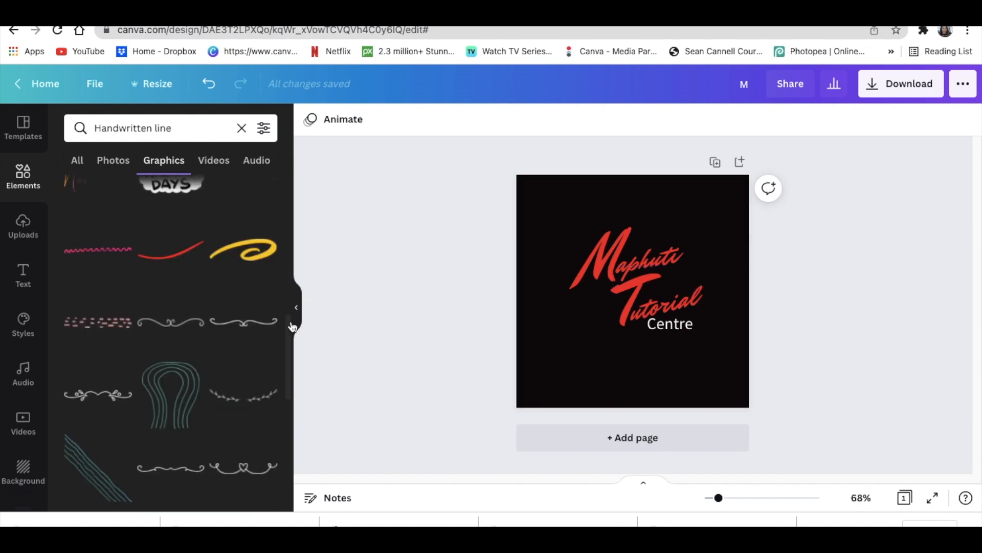
scroll(178, 328, down, 3)
scroll(178, 328, down, 10)
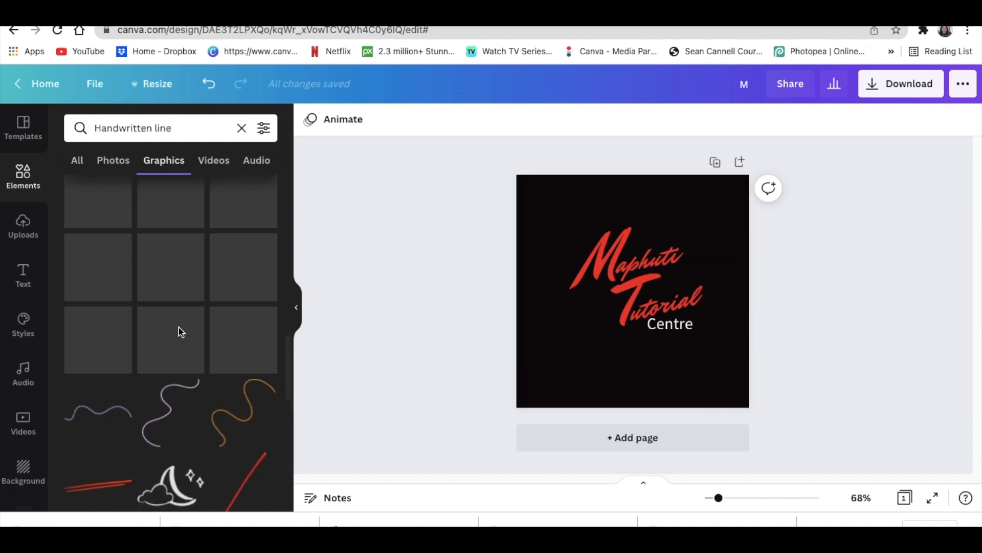
scroll(189, 340, down, 3)
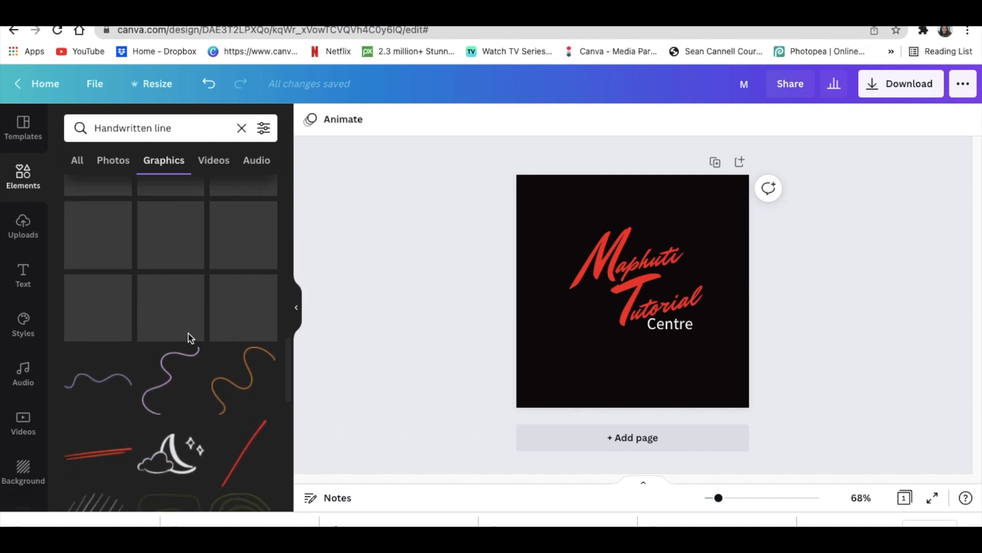
click(251, 376)
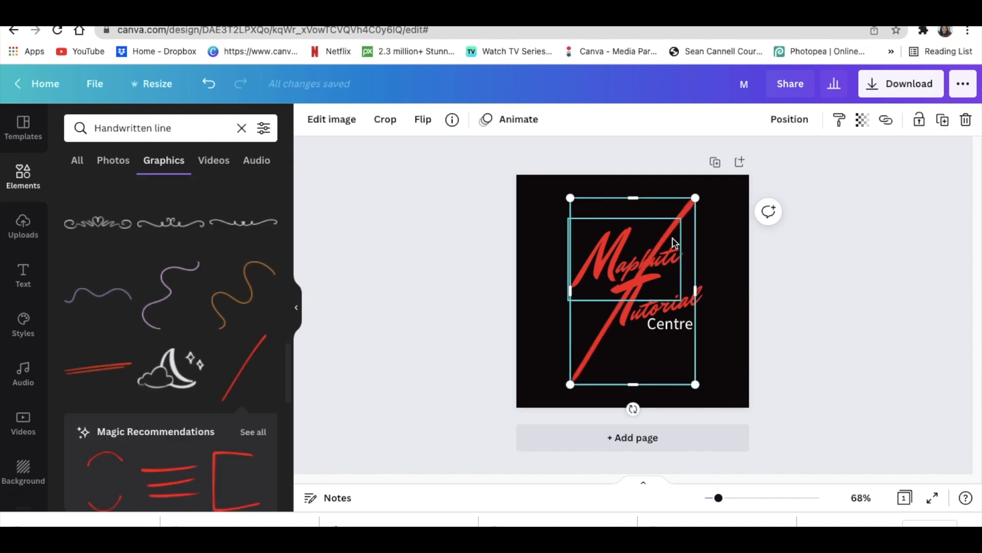
Rotate the red stroke to a gentle upward slant, shrink it and place it as an underline below "Centre"
drag(633, 408, 544, 362)
drag(613, 367, 619, 434)
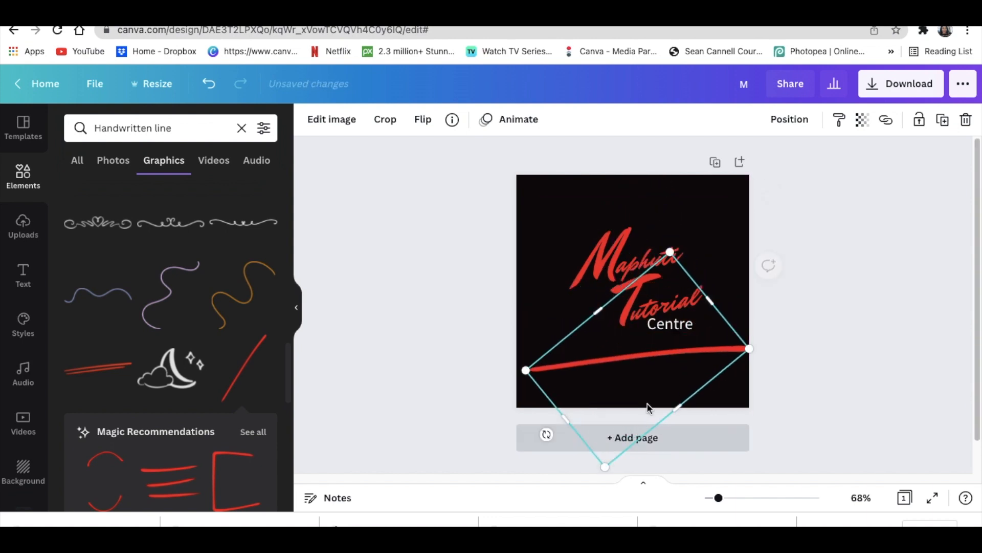
drag(751, 349, 653, 355)
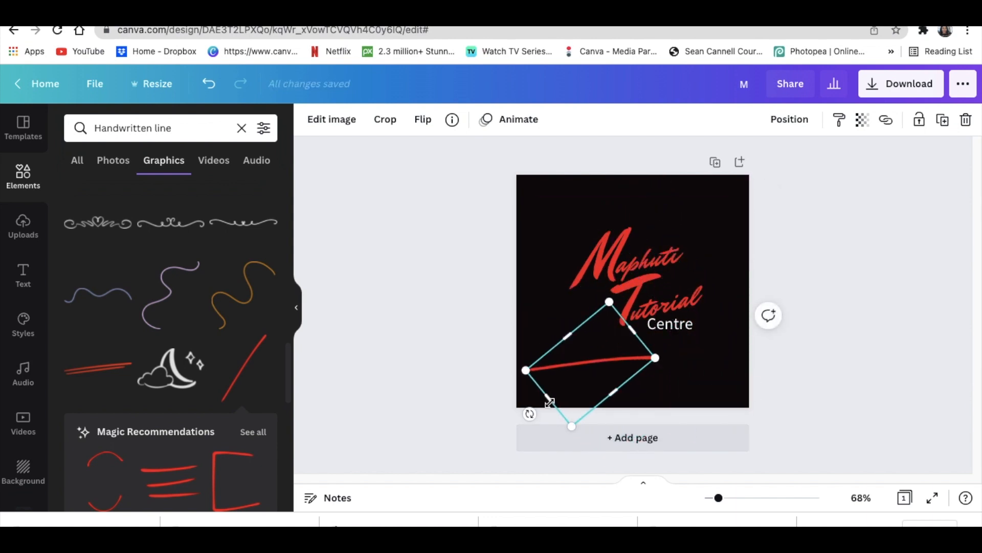
drag(527, 414, 537, 423)
drag(585, 368, 665, 347)
click(787, 369)
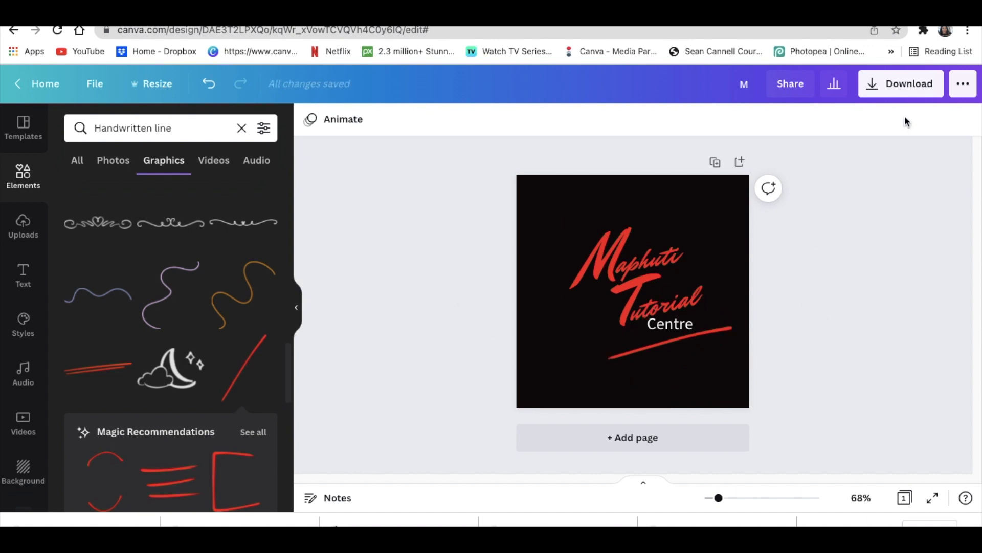
Download the logo as a PNG at 500 × 500 px with a transparent background
click(904, 89)
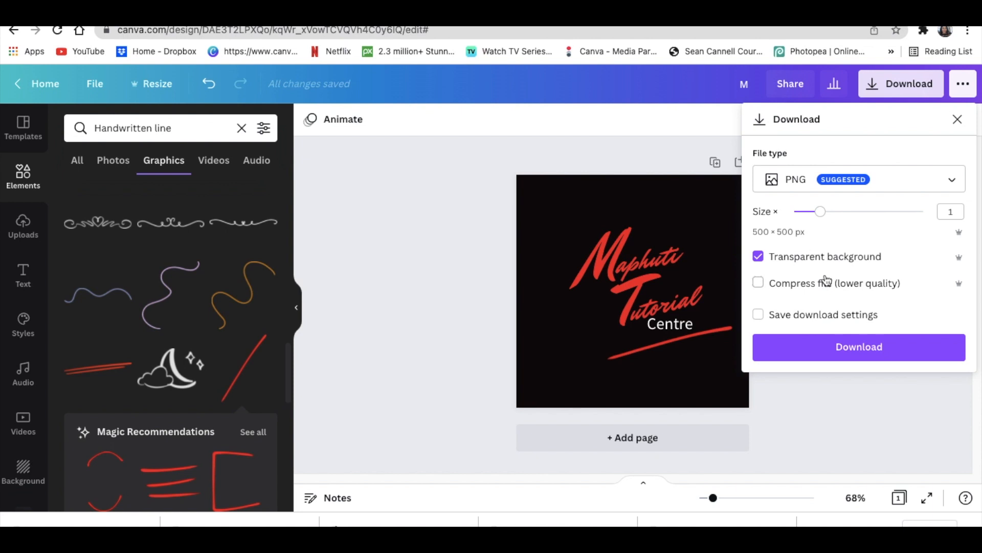
click(824, 347)
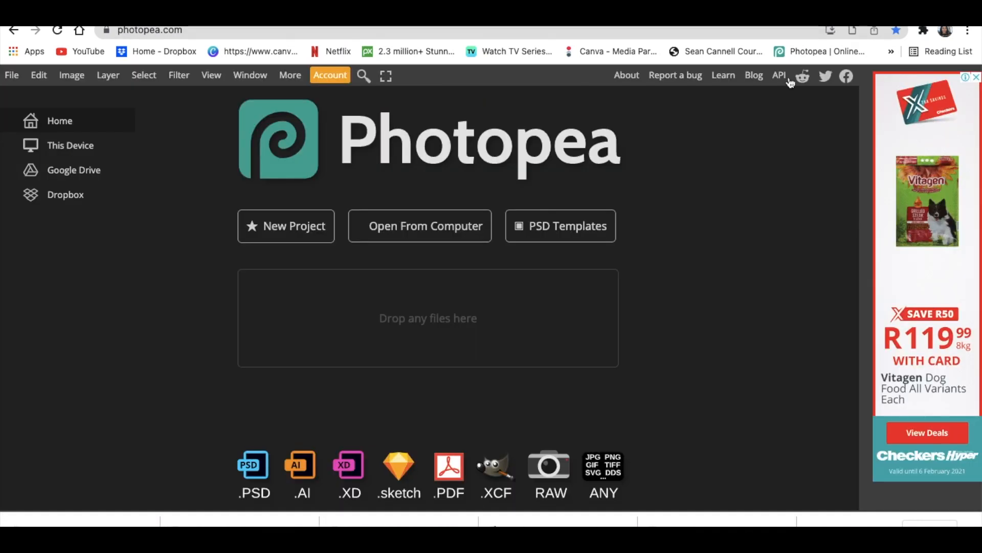
Switch to Photopea and open 3D Glass Logo Mockup.psd from the "01. Mock up" folder
click(422, 230)
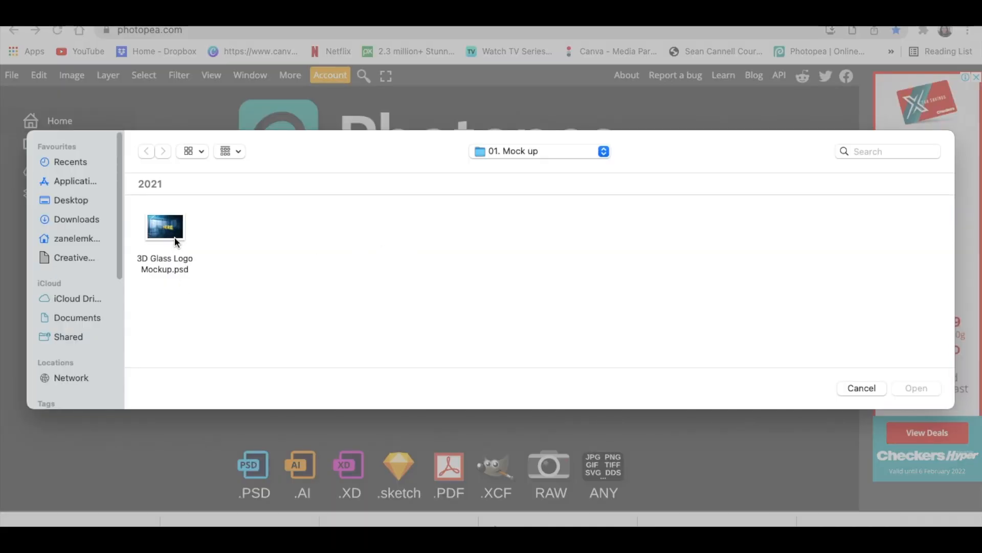
click(169, 261)
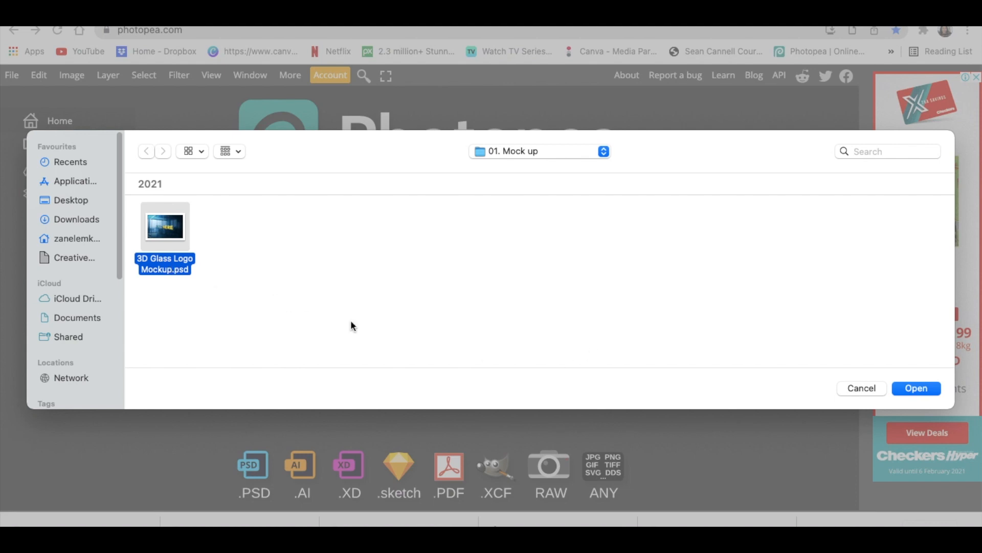
click(915, 389)
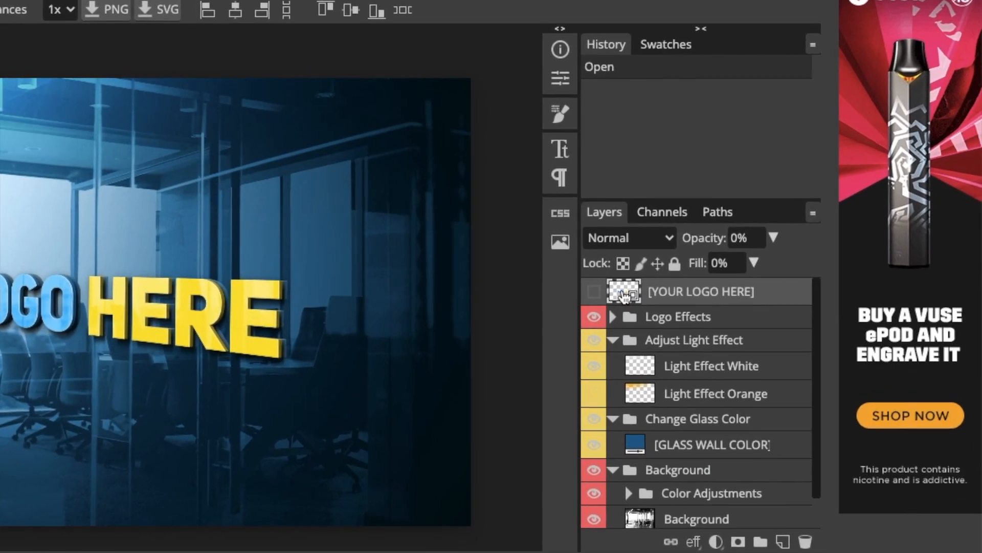
Open the [YOUR LOGO HERE] smart object for editing and hide its LOGO HERE text layer
double_click(614, 299)
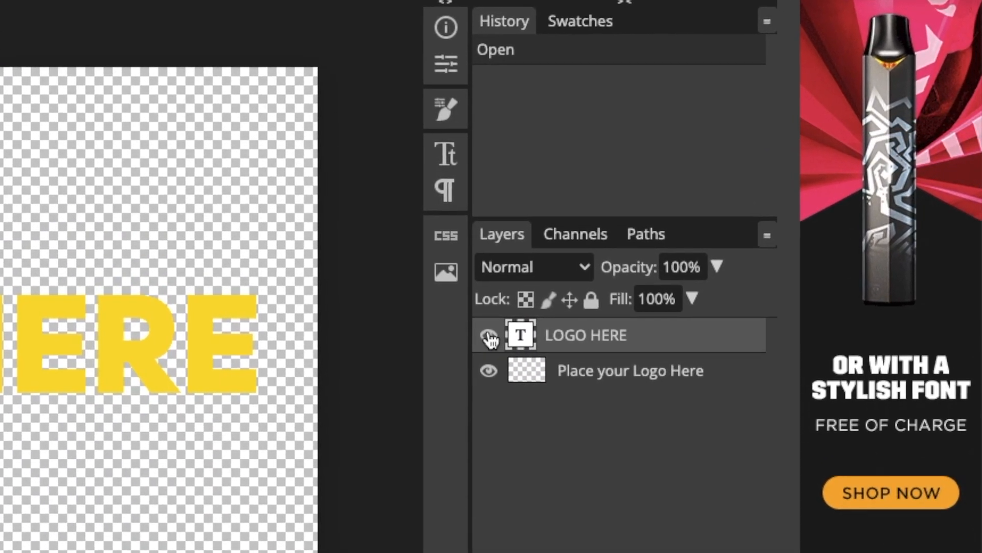
click(524, 320)
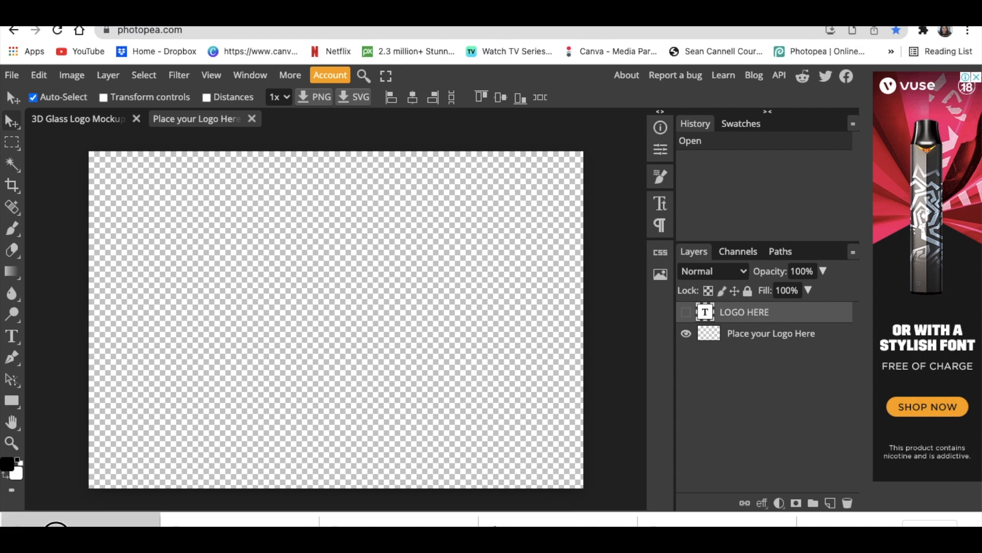
Place the downloaded logo in the smart object, enlarge it to about 332% by 307% and centre it on the canvas
drag(56, 526, 177, 409)
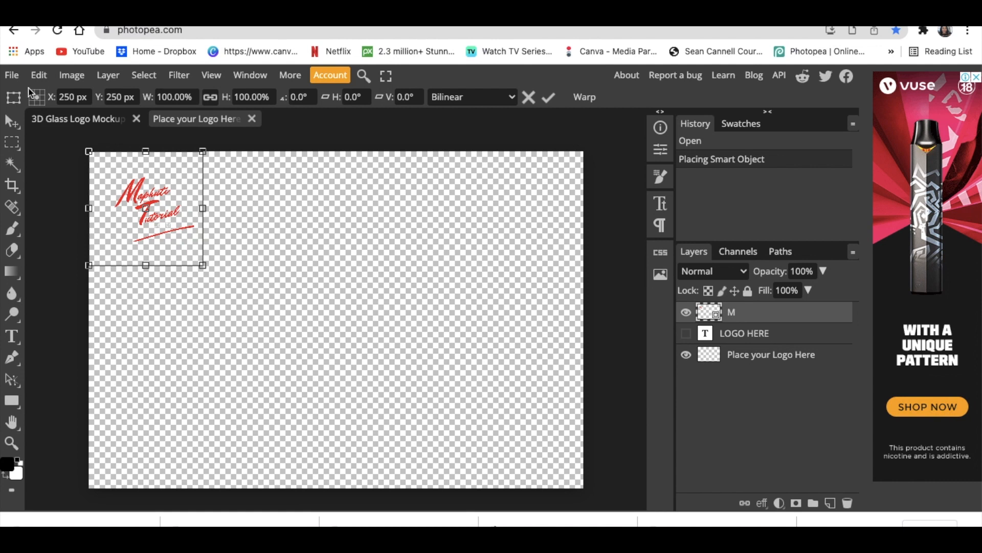
click(12, 75)
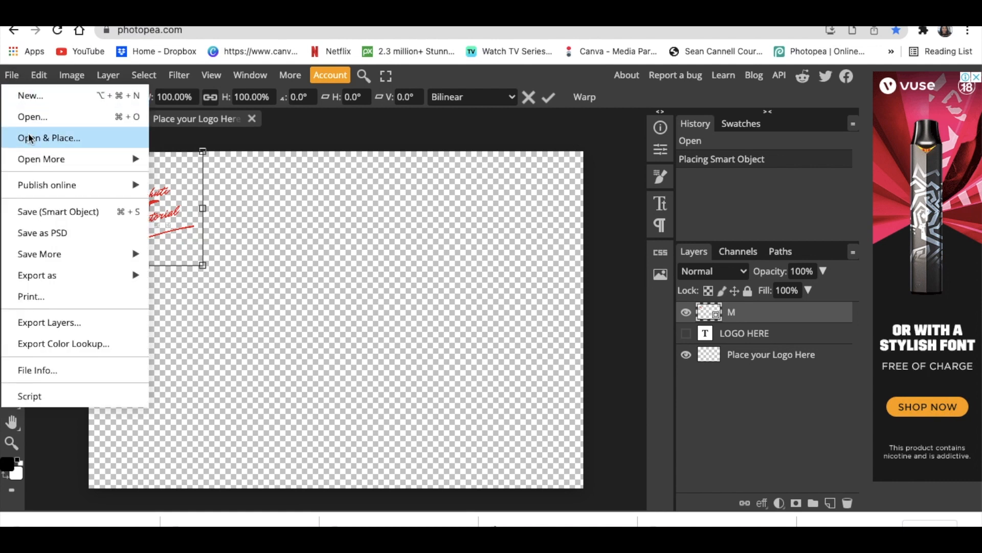
click(406, 161)
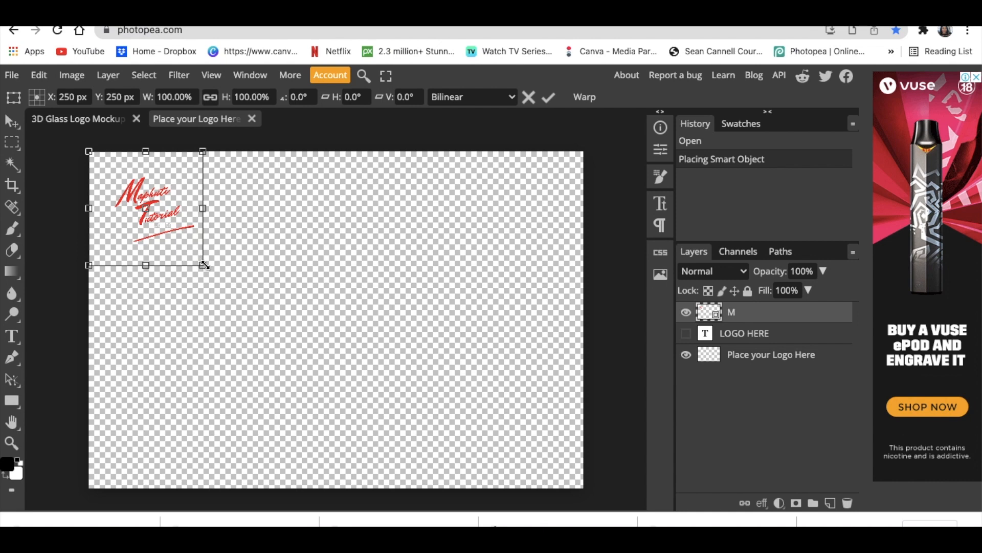
drag(203, 264, 466, 500)
drag(356, 367, 414, 364)
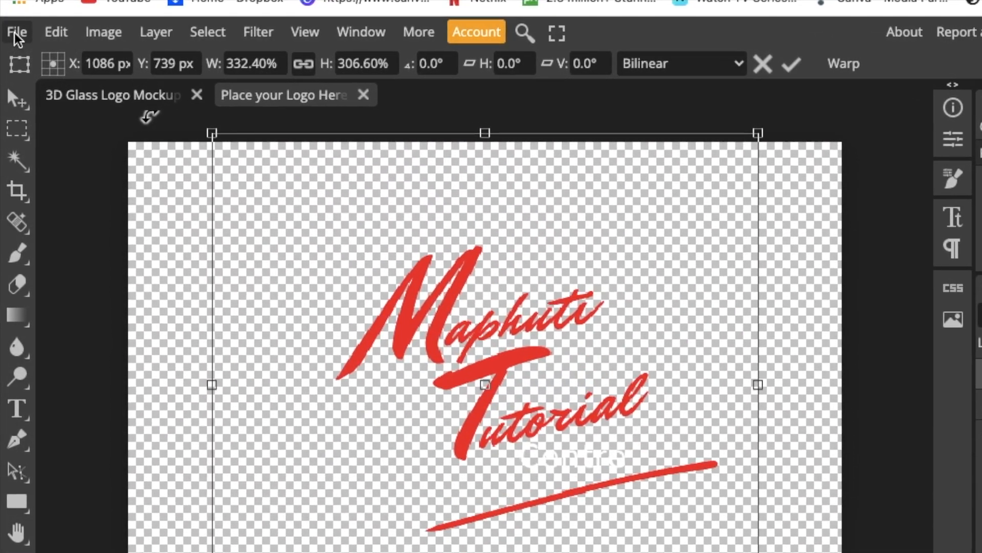
Apply the logo's transform, save the smart object and return to the 3D Glass Logo Mockup document
click(17, 33)
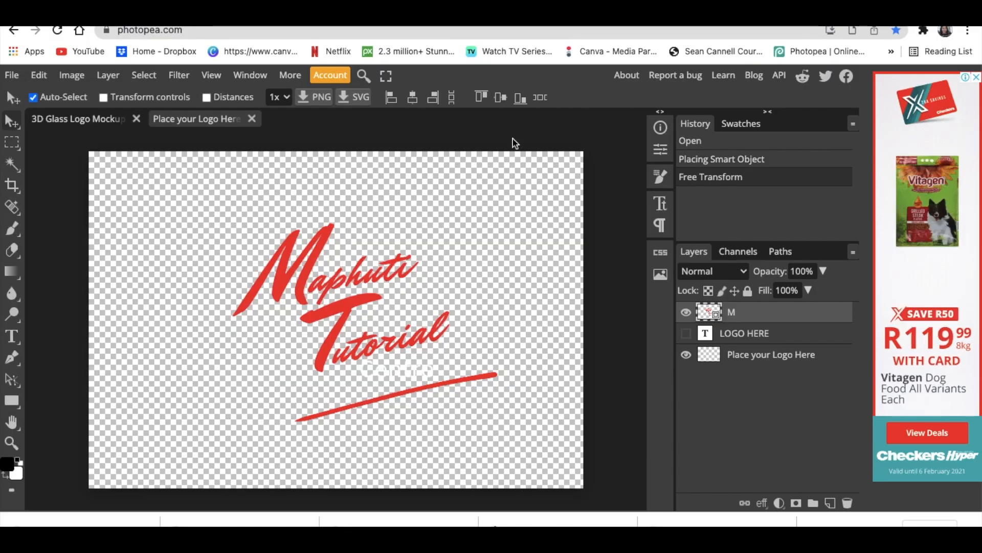
click(75, 123)
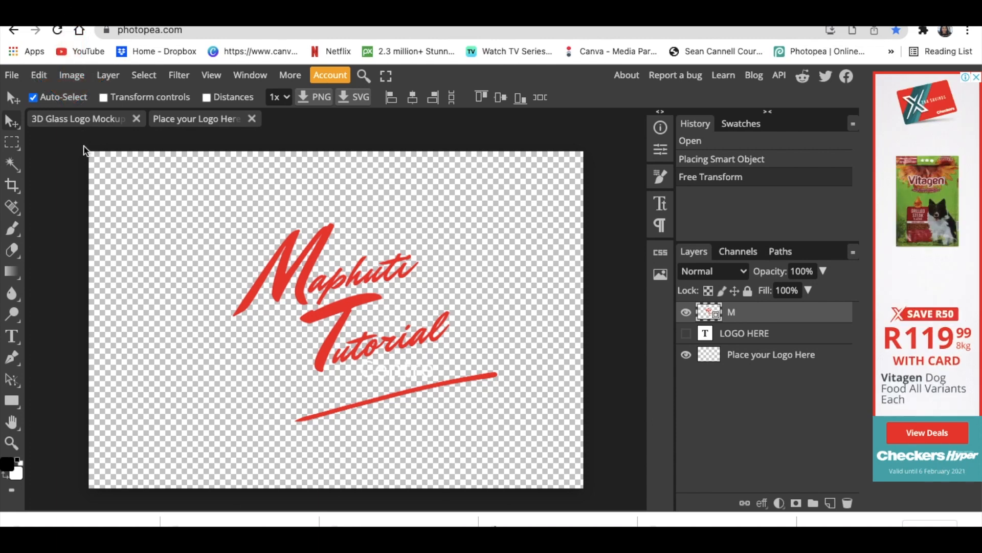
key(ctrl+s)
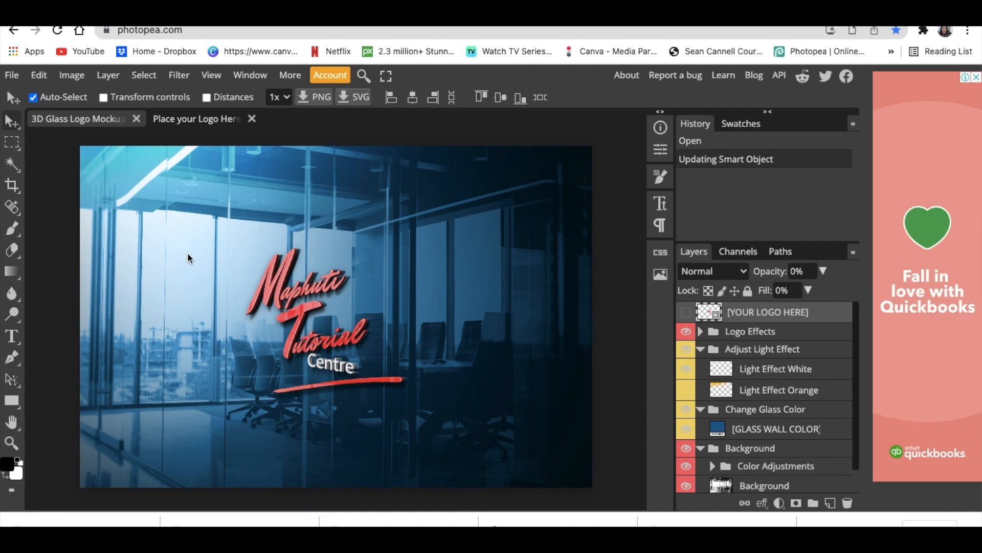
click(12, 76)
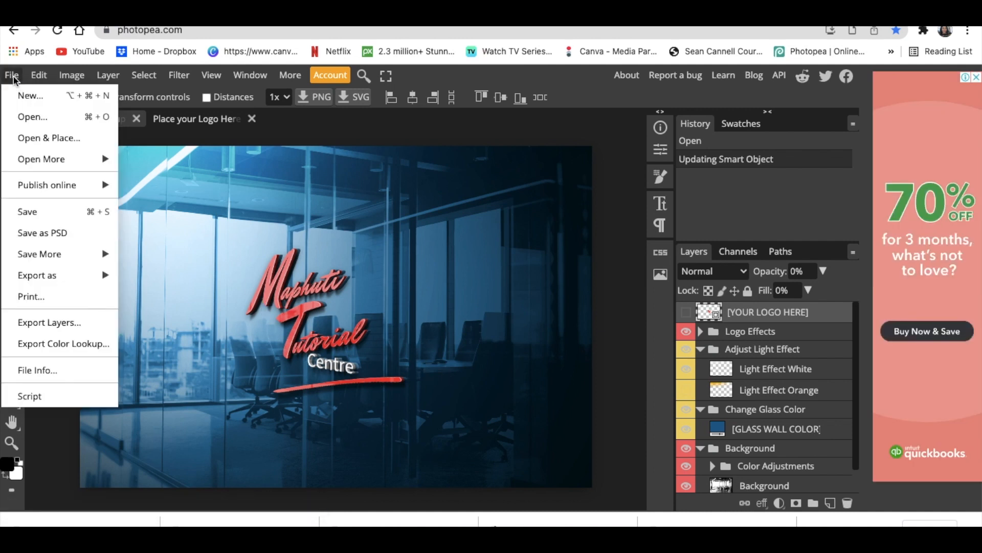
mouse_move(46, 276)
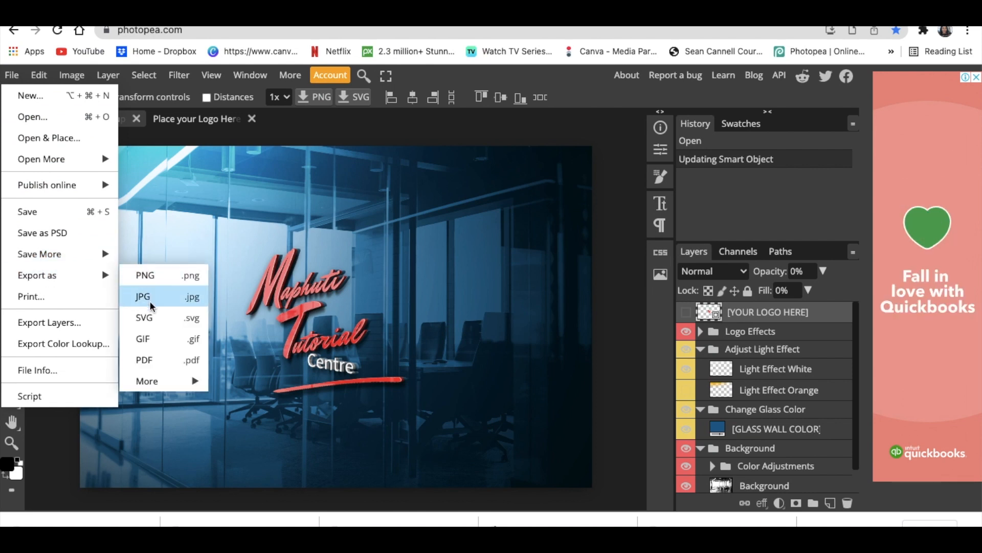
click(164, 379)
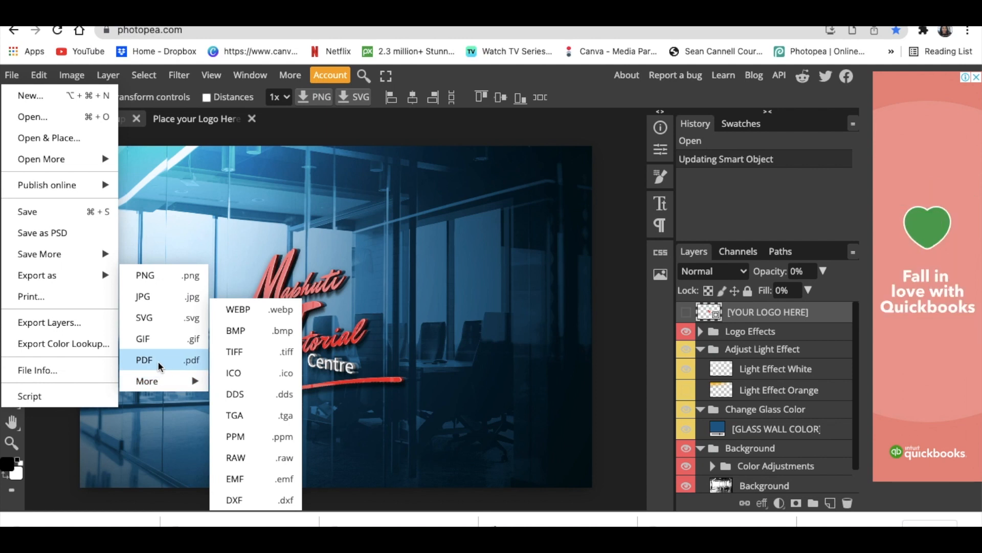
click(455, 283)
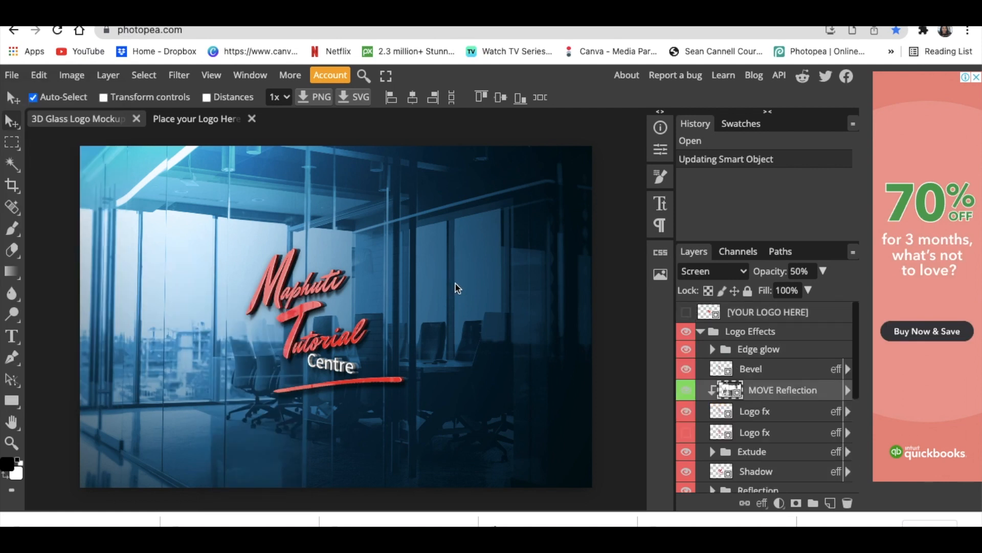